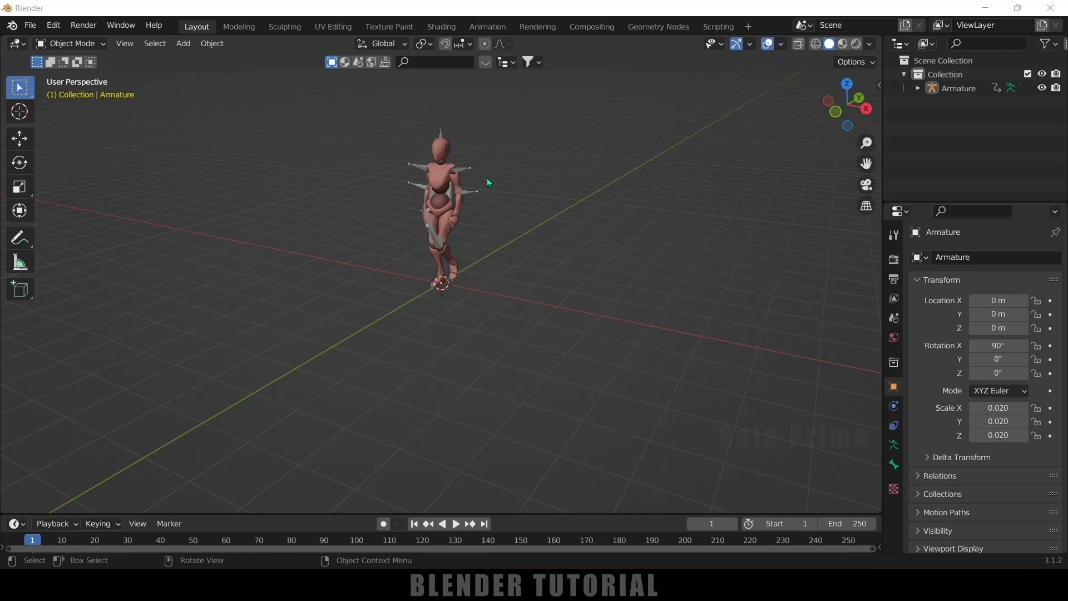
Select the character's armature, enlarge the timeline to reveal its keyframes, and play the animation briefly.
left_click(440, 135)
left_click_drag(522, 513, 508, 436)
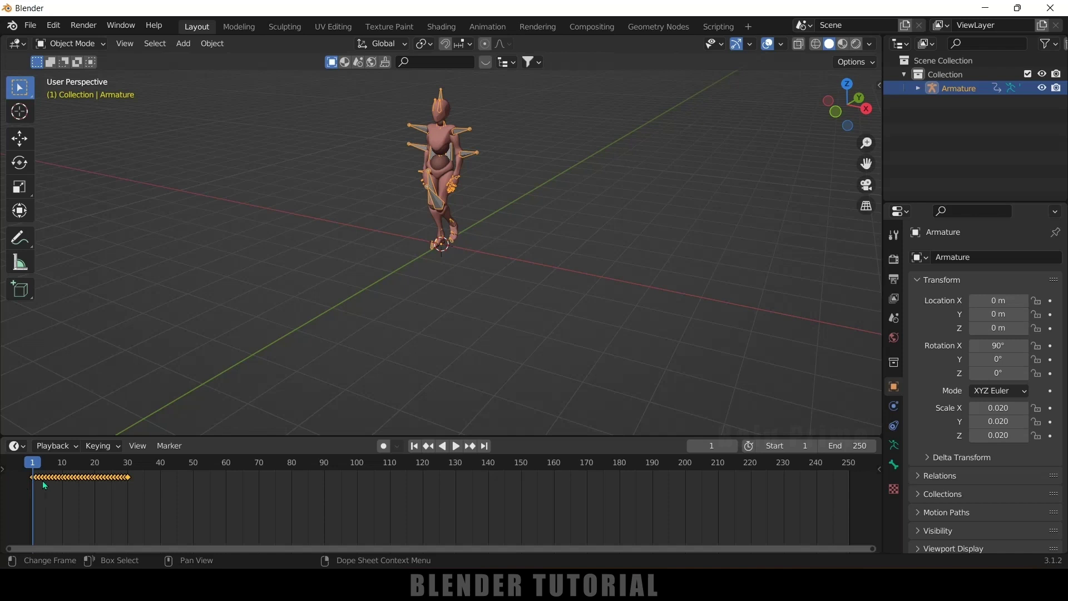
left_click(457, 446)
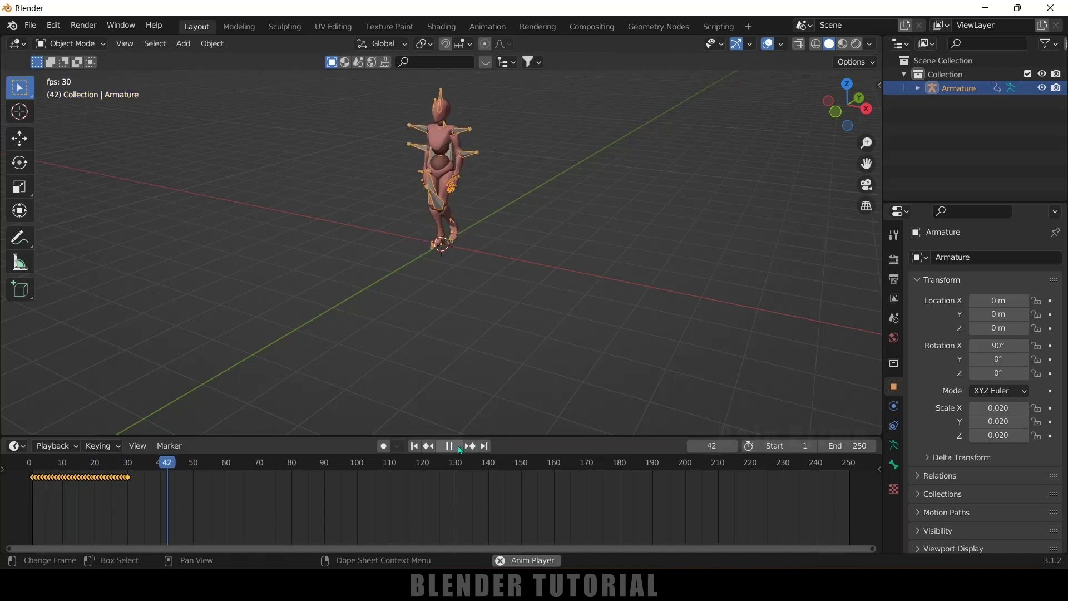
left_click(457, 447)
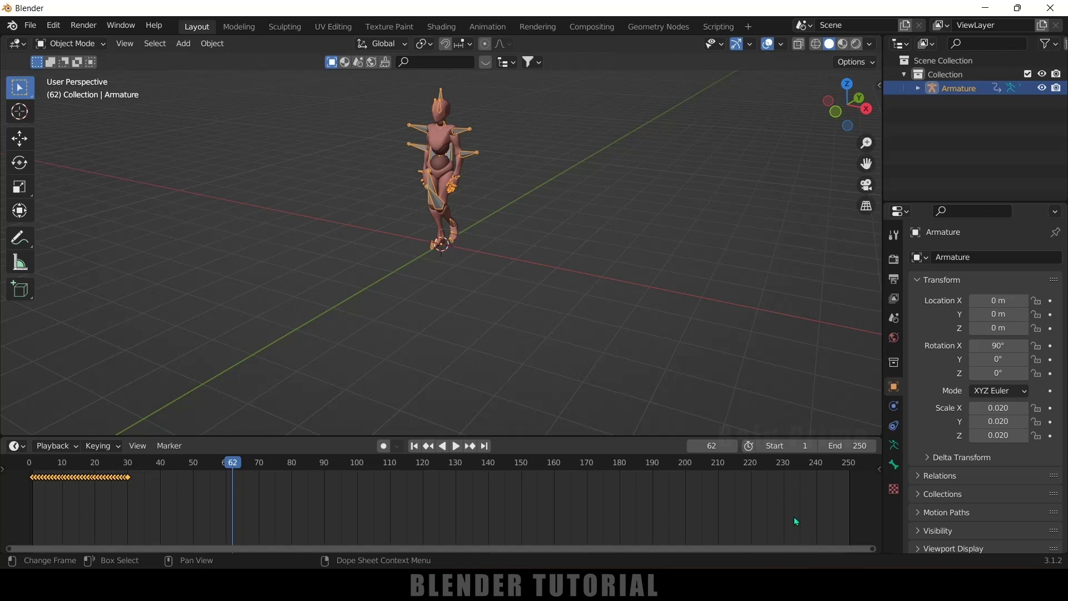
Switch the timeline area to the Nonlinear Animation editor and push the armature's action down into an NLA strip.
left_click(16, 446)
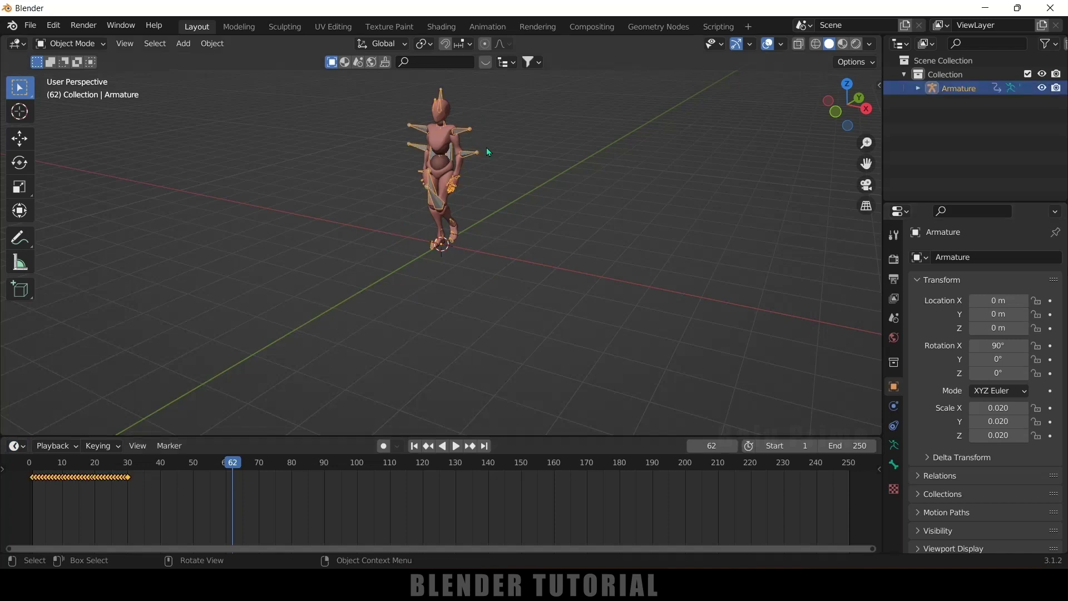
left_click(17, 446)
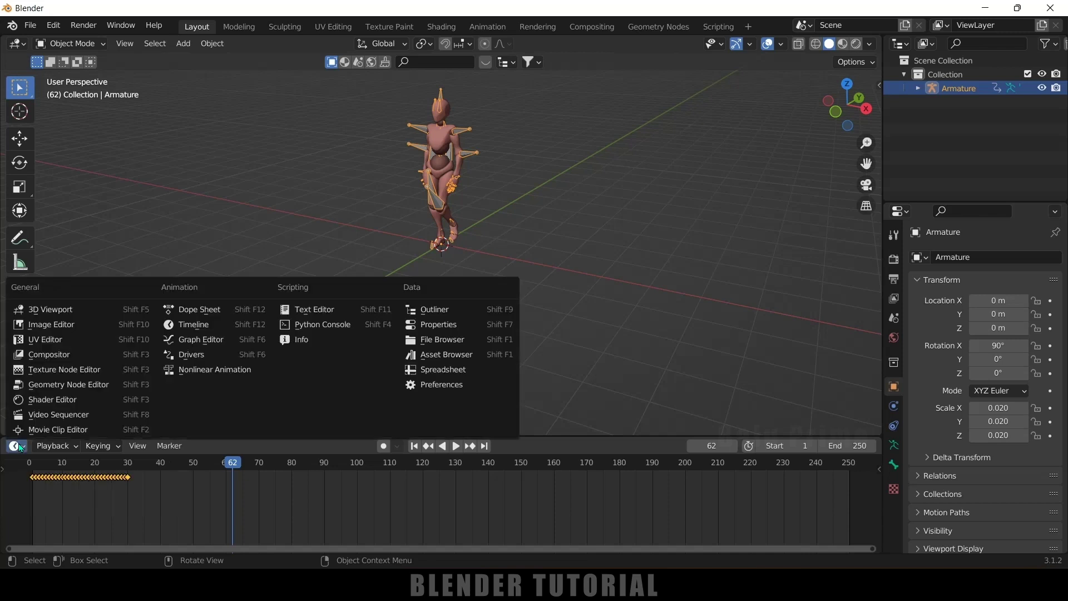
left_click(211, 370)
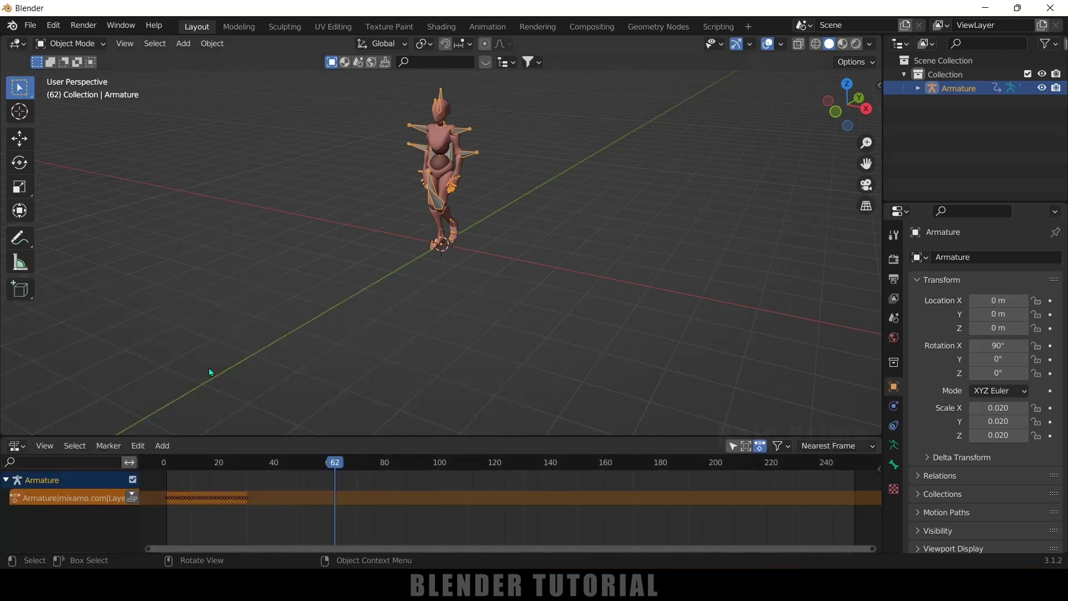
left_click(132, 497)
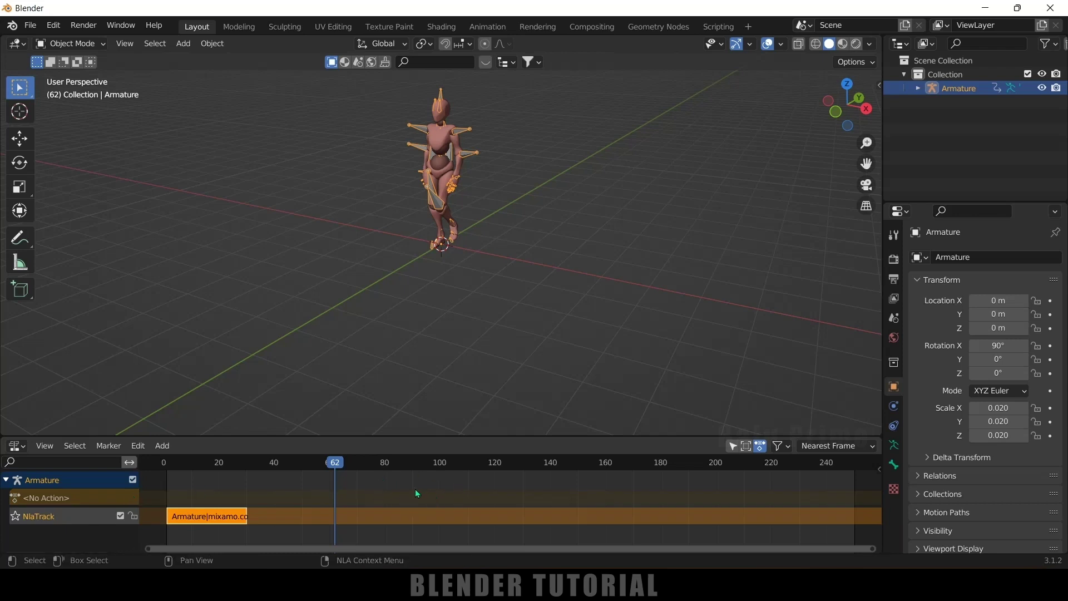
Show the strip's Action Clip settings in an enlarged editor and set its Repeat to 11.2.
key("n")
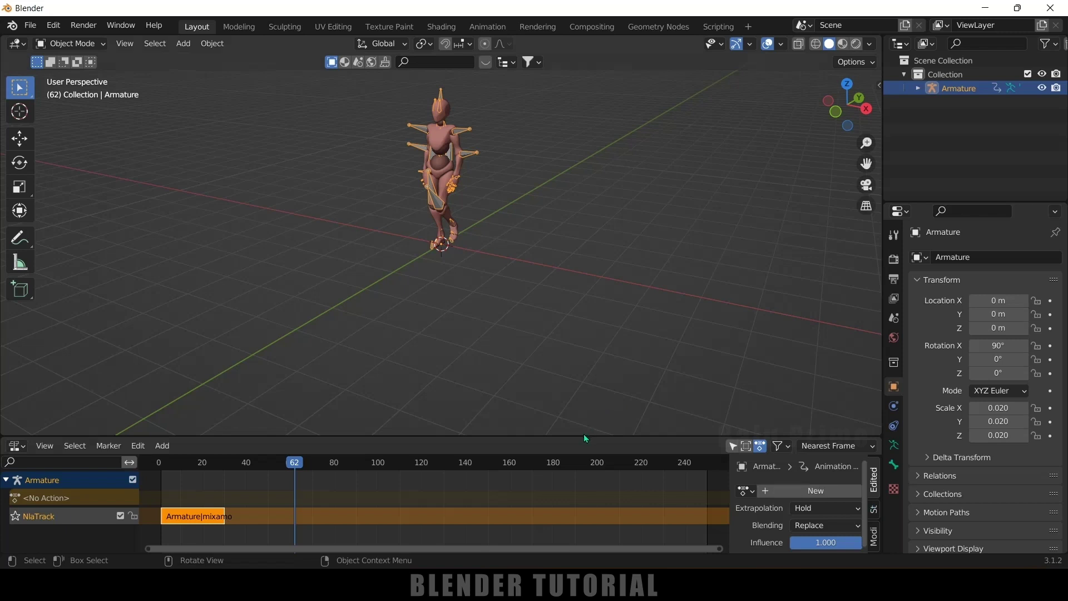
left_click_drag(583, 436, 582, 335)
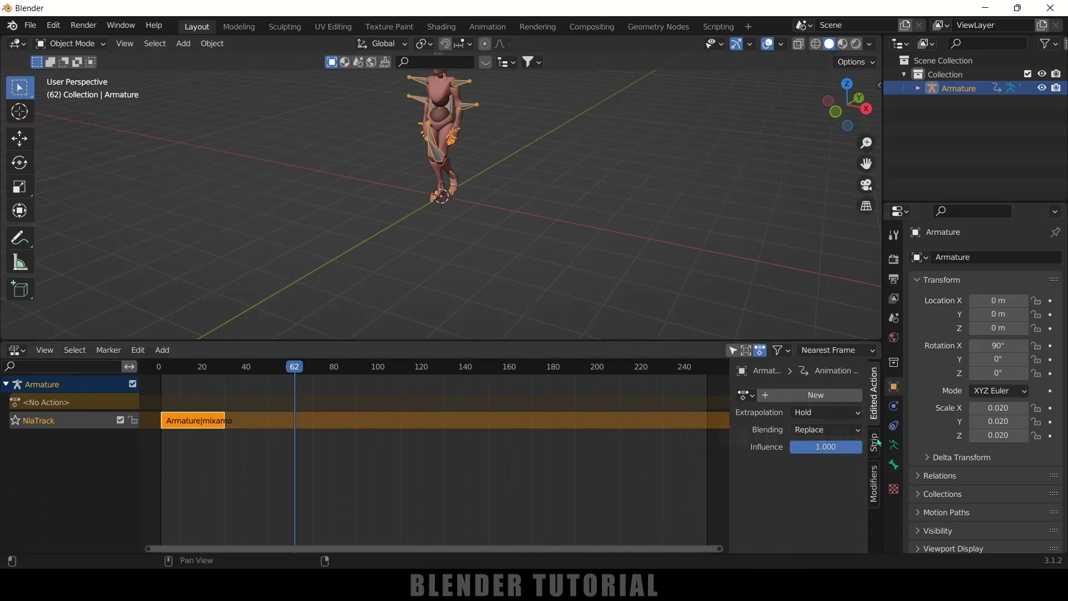
left_click(875, 441)
scroll(771, 486, "down", 3)
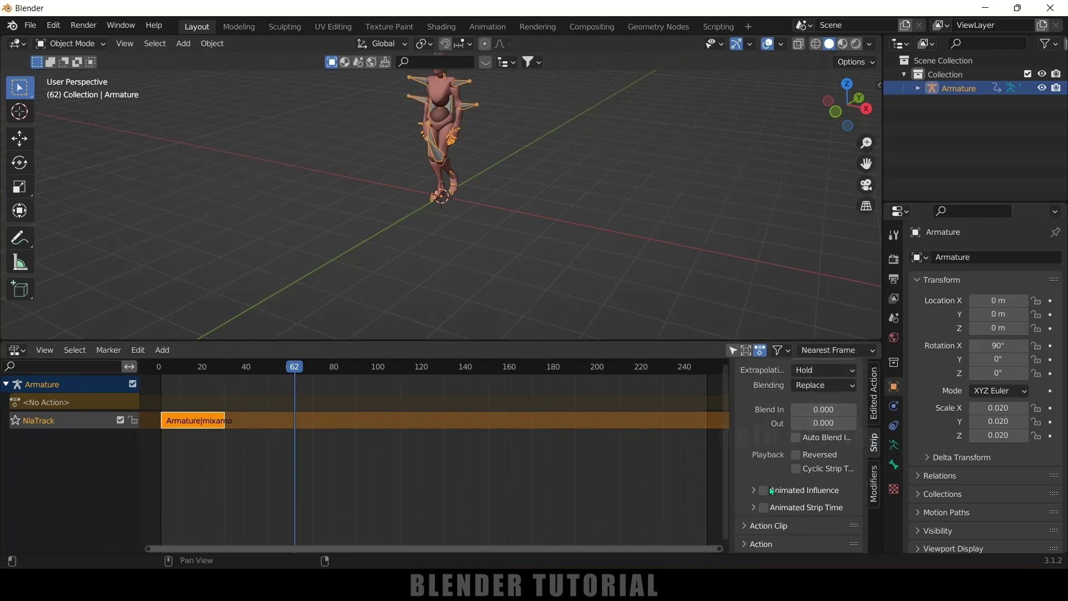
left_click(746, 526)
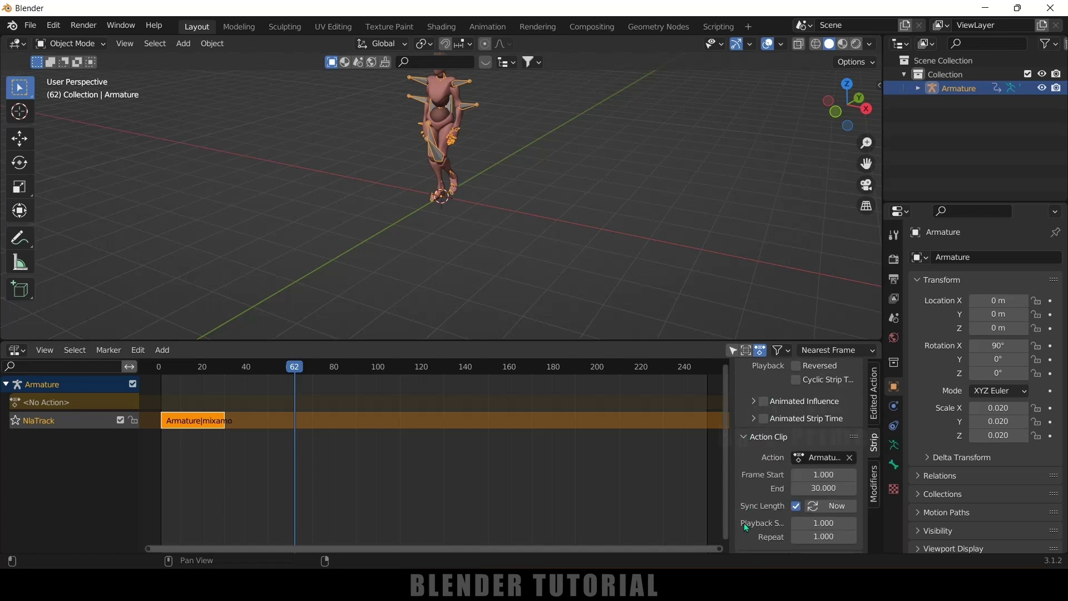
scroll(747, 523, "down", 4)
left_click_drag(814, 521, 887, 521)
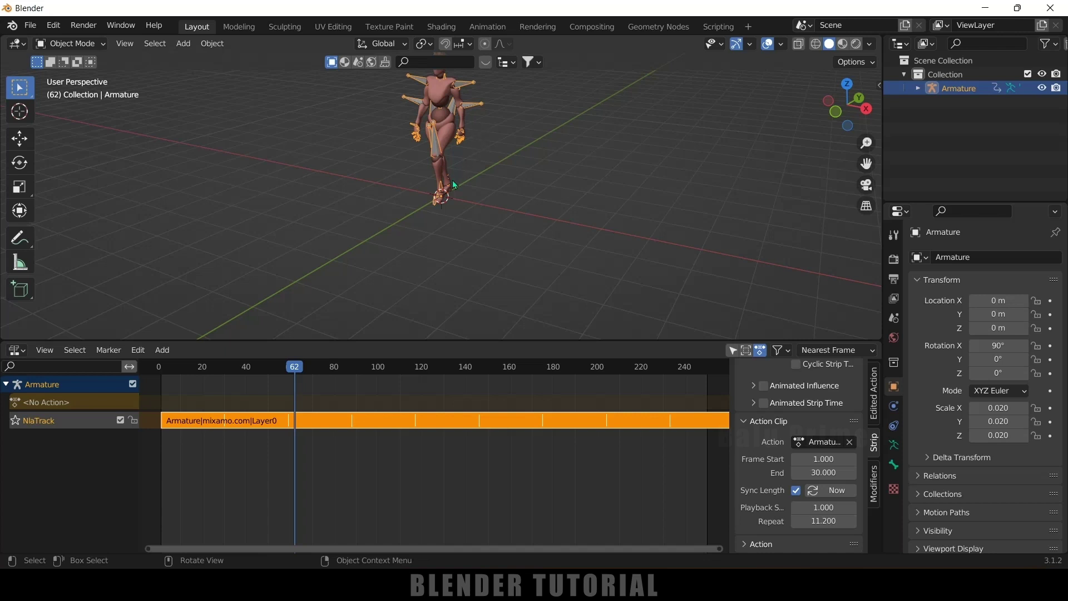
Set the strip's playback scale to 2 and preview the walk animation.
left_click(824, 508)
type("2")
key("Return")
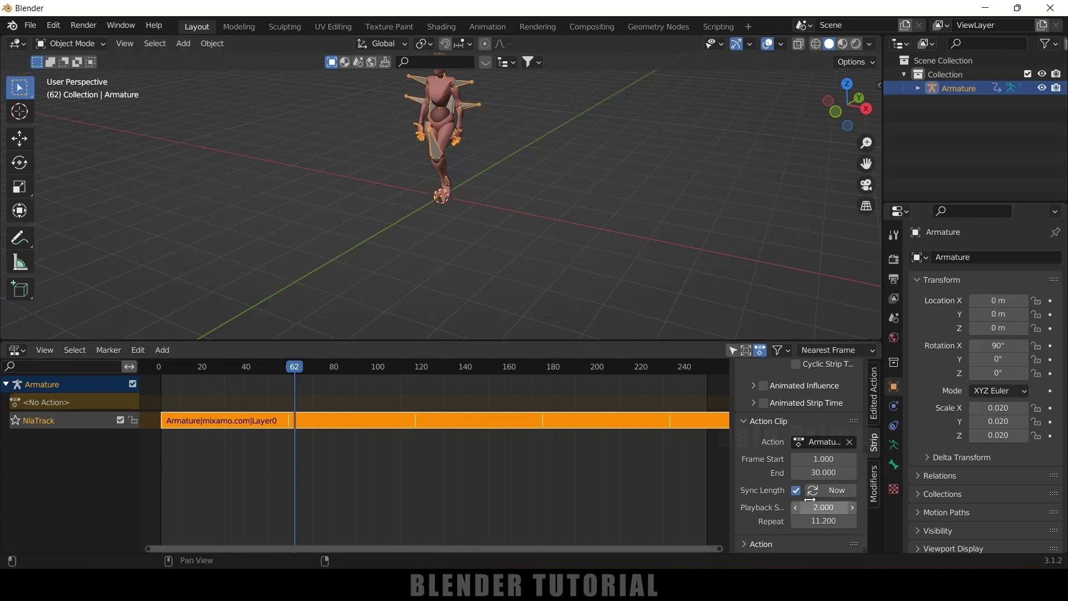
key("space")
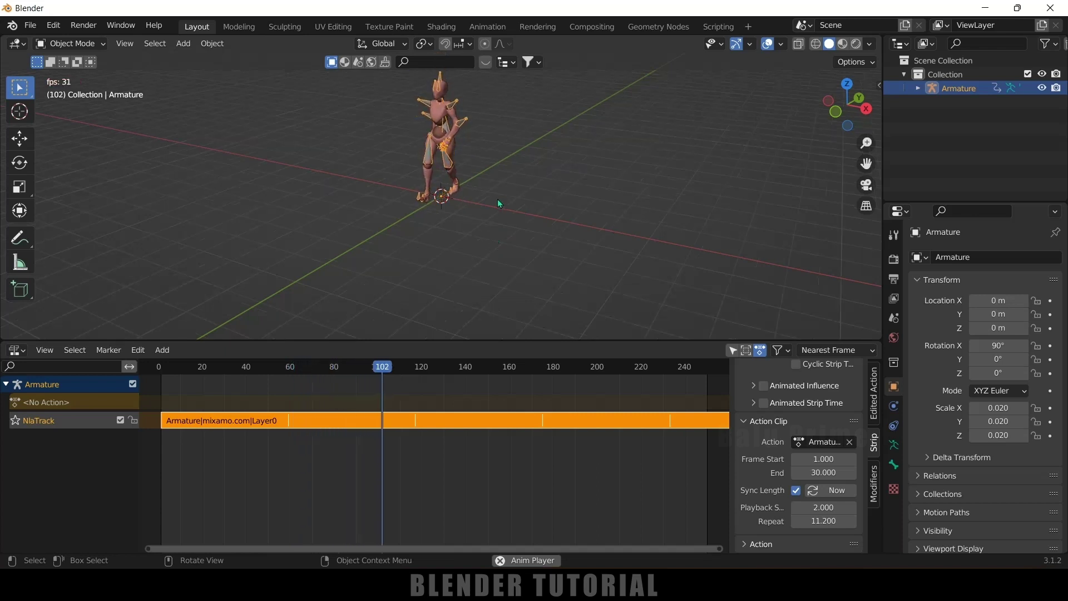
key("space")
Set the strip's playback scale to 1 and preview the repeated walk animation.
double_click(818, 508)
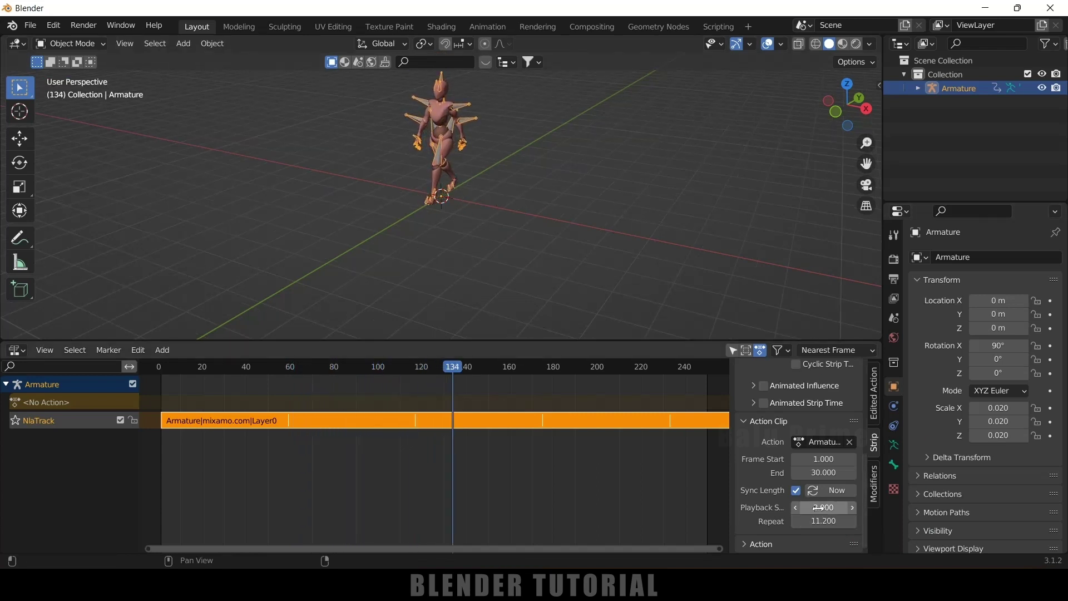
type("1")
key("Return")
key("space")
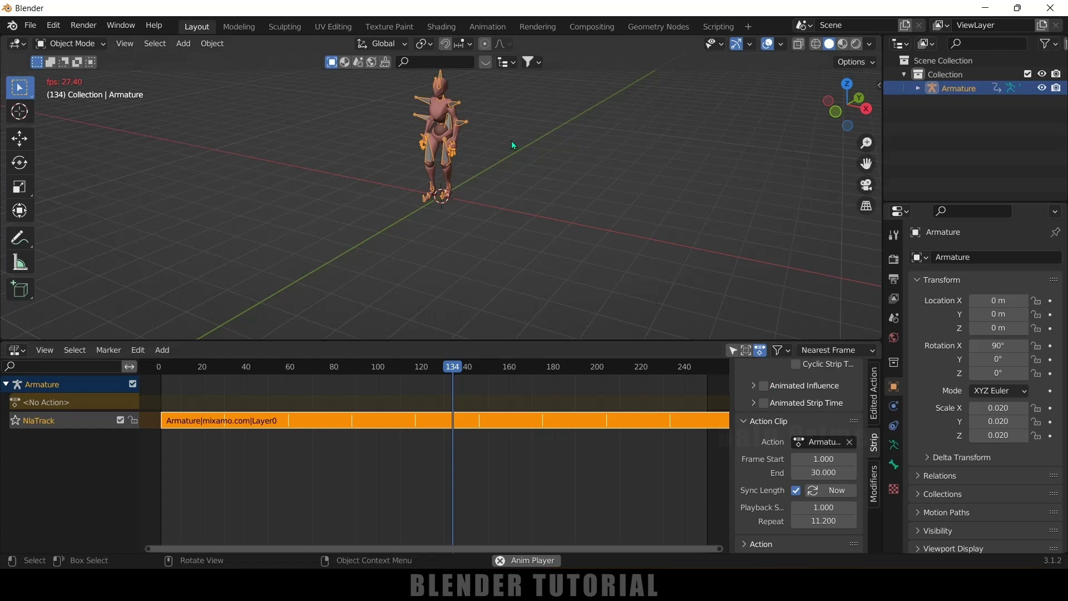
key("space")
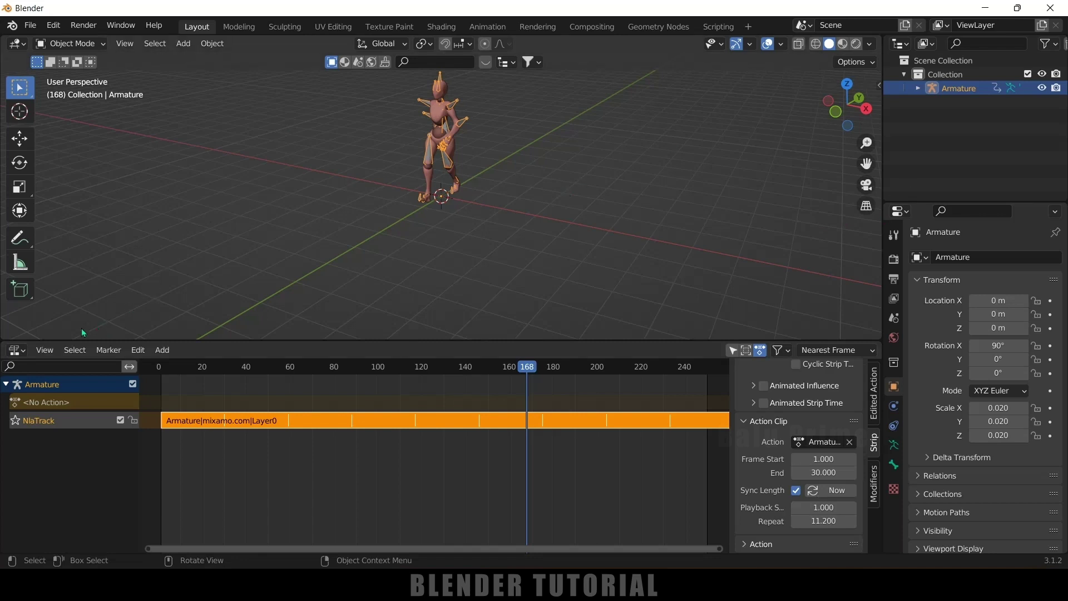
Switch the animation editor area to the Timeline and shrink it to enlarge the 3D viewport.
left_click(17, 350)
left_click(203, 403)
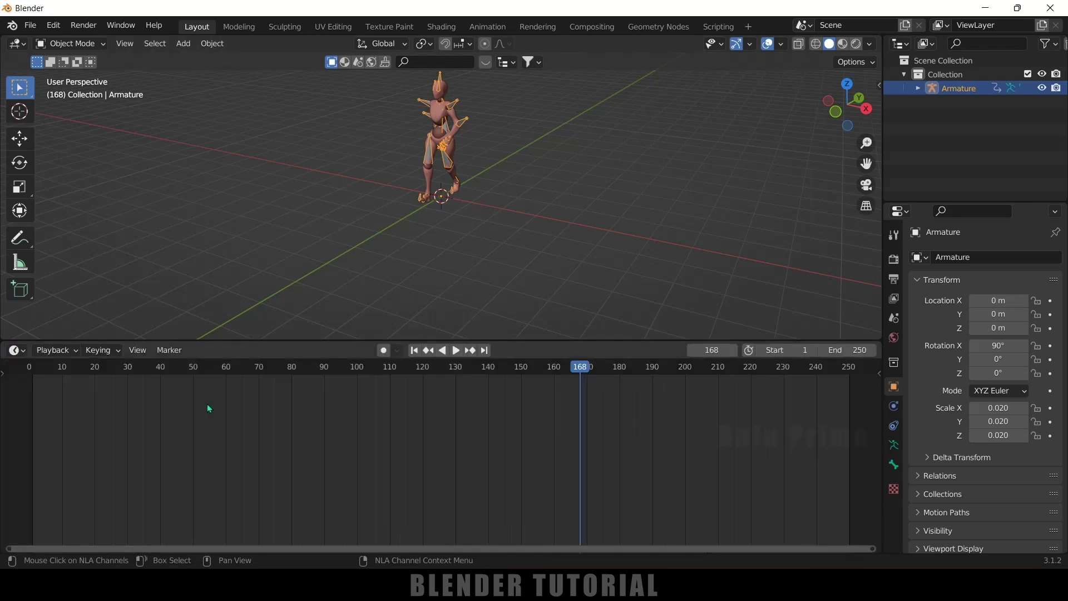
left_click_drag(589, 340, 594, 490)
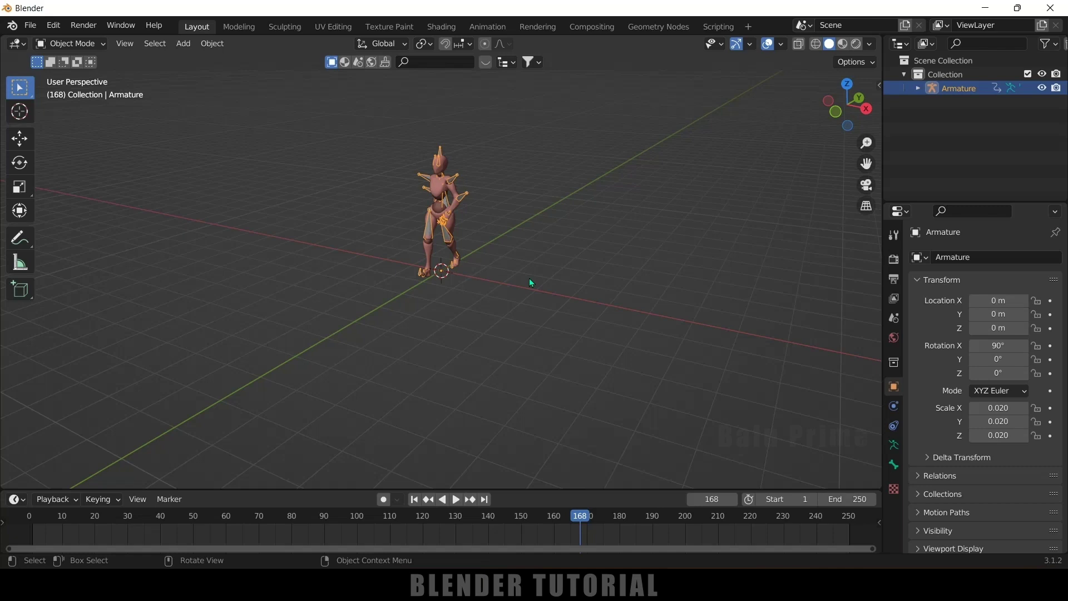
Add a Path curve at the character's position in top view and rotate it 90° about Z.
key("KP_7")
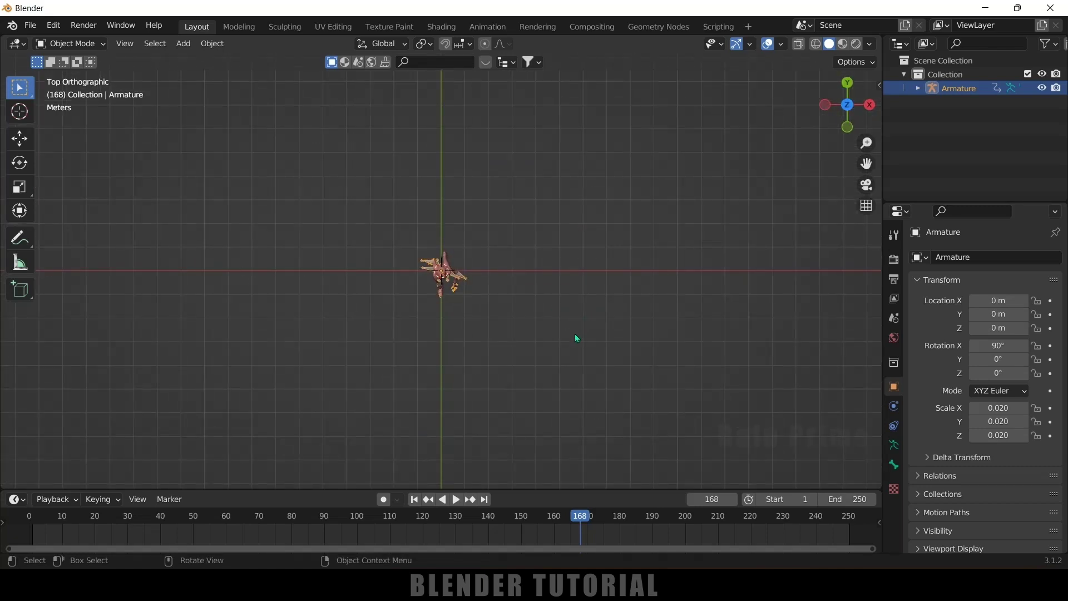
middle_click_drag(575, 334, 588, 188, "shift")
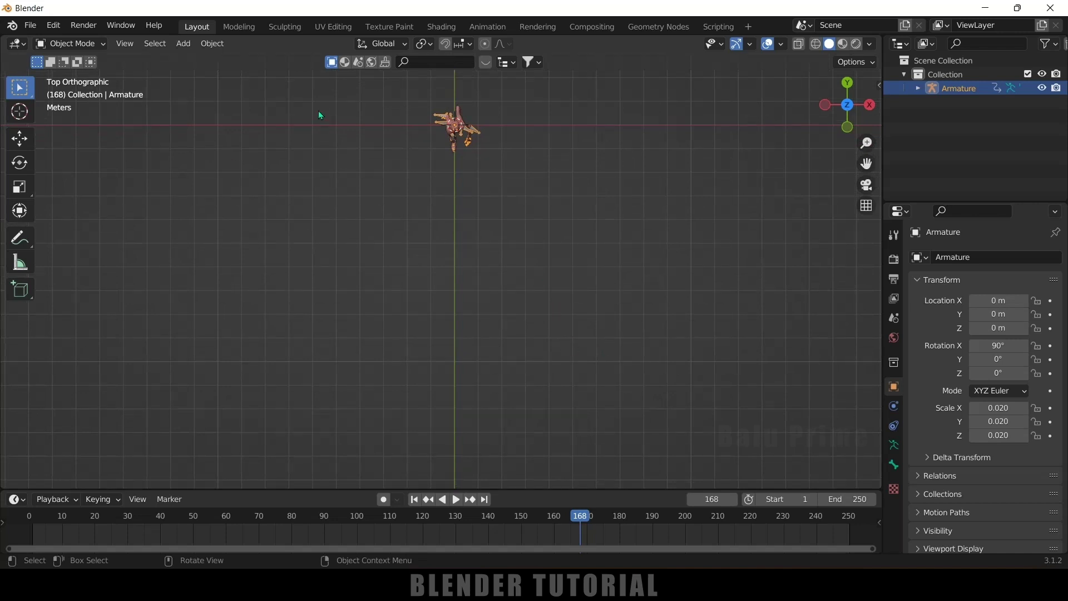
left_click(183, 44)
mouse_move(205, 75)
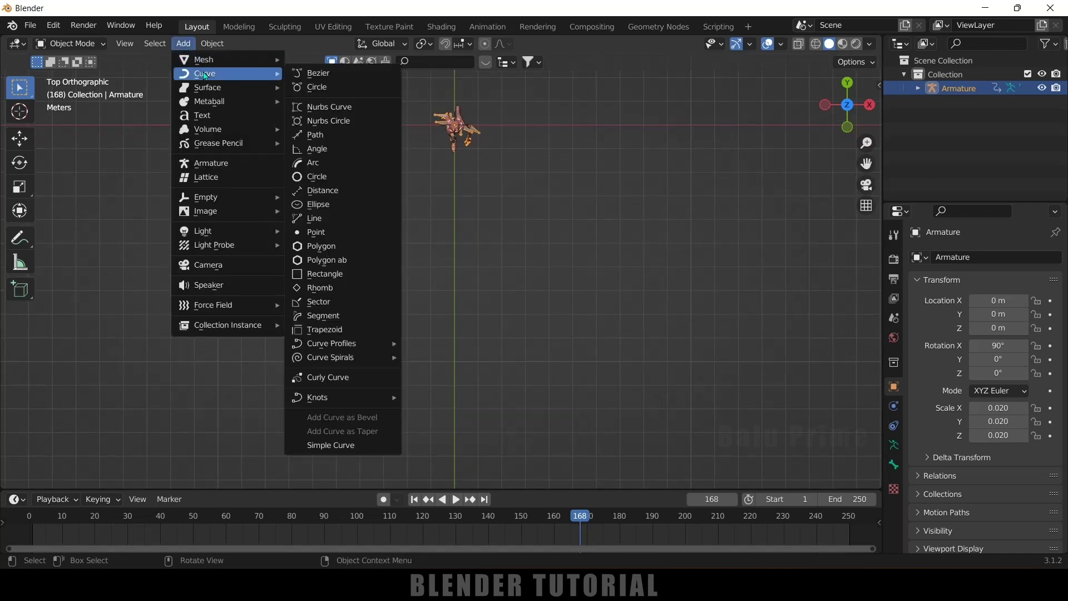
left_click(335, 135)
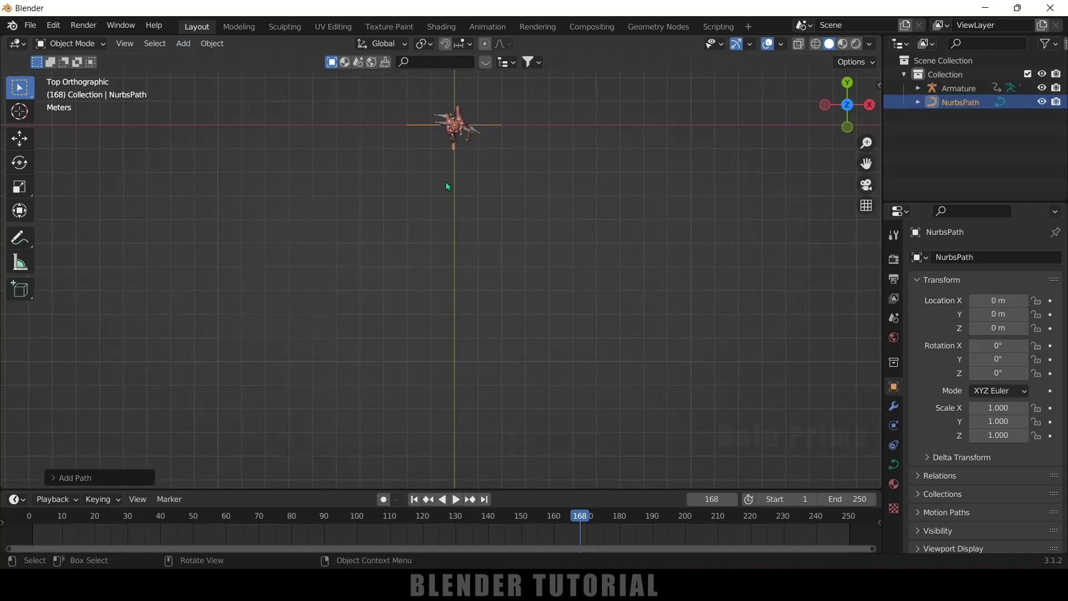
left_click(18, 165)
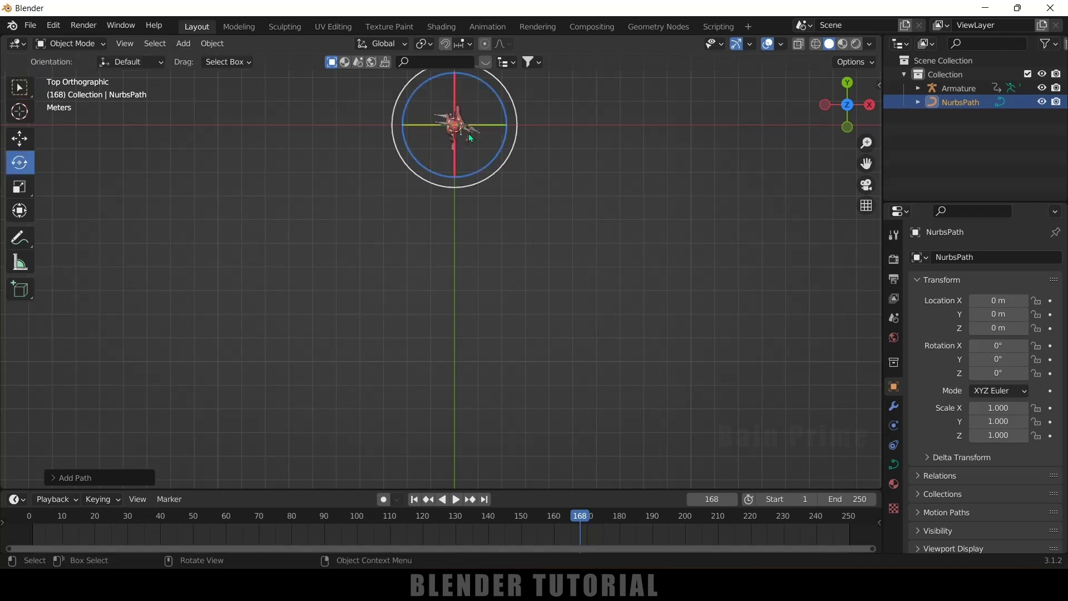
left_click_drag(415, 93, 413, 191)
scroll(599, 319, "up", 5, "shift")
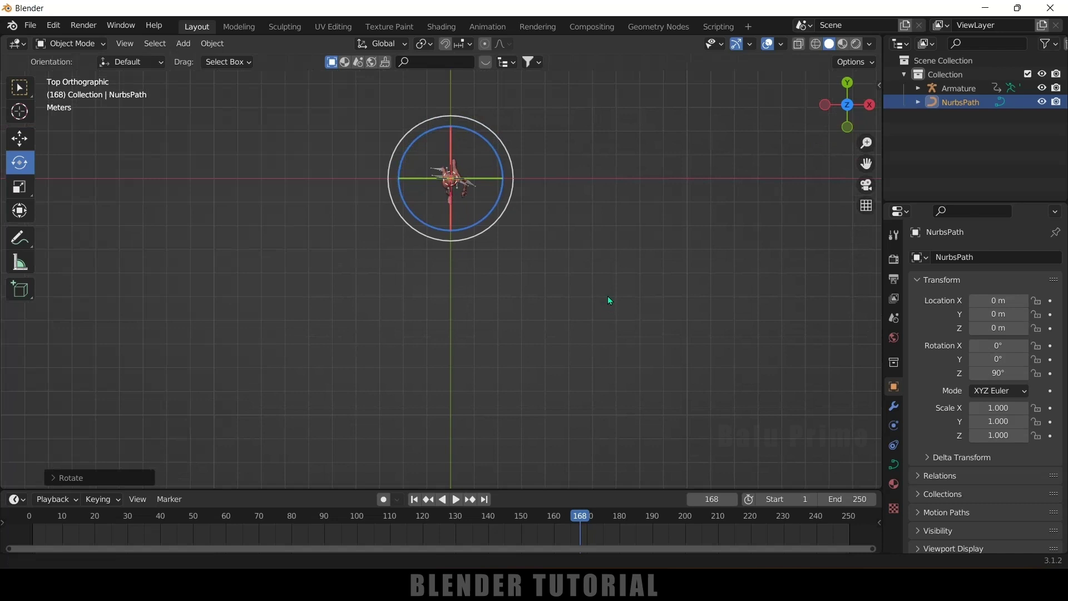
scroll(578, 245, "up", 2)
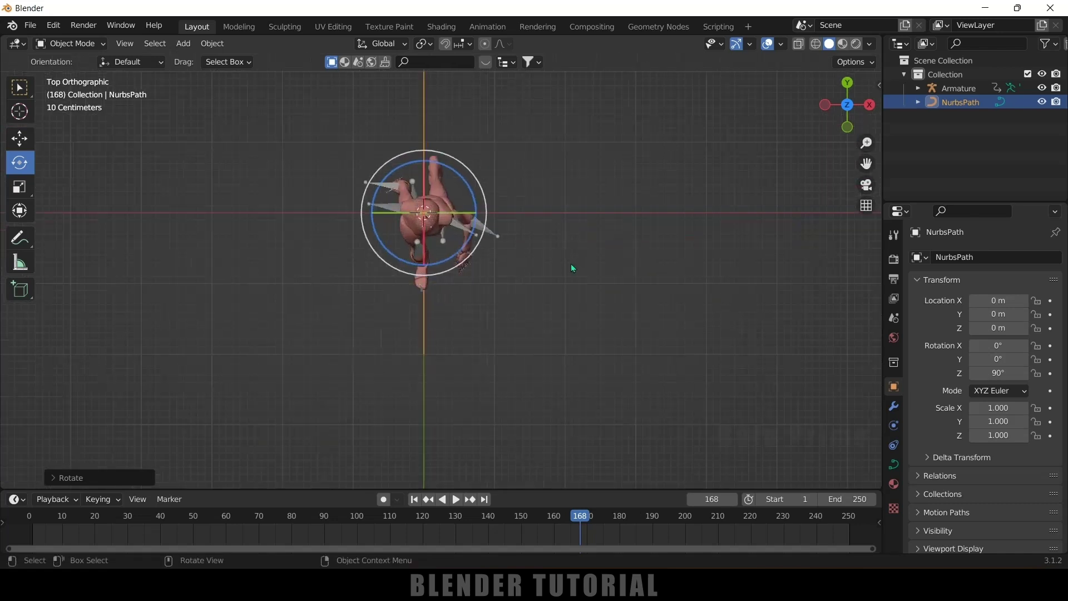
Edit the path in top view and extrude its end in front of the character twice, first toward −X, then −Y.
left_click(12, 139)
middle_click_drag(497, 173, 488, 256, "shift")
key("Tab")
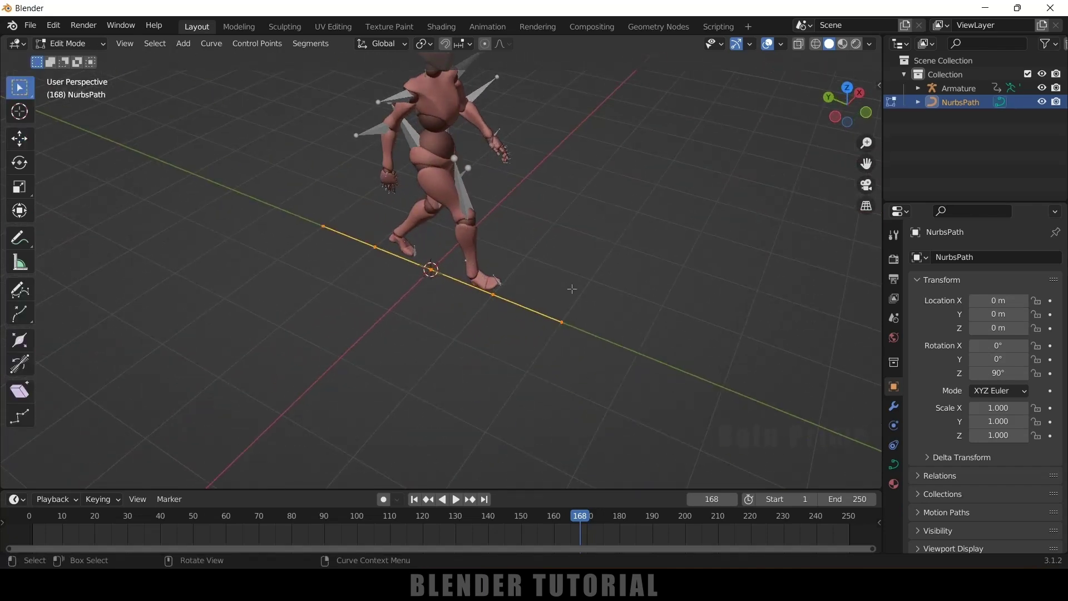
key("KP_5")
key("KP_7")
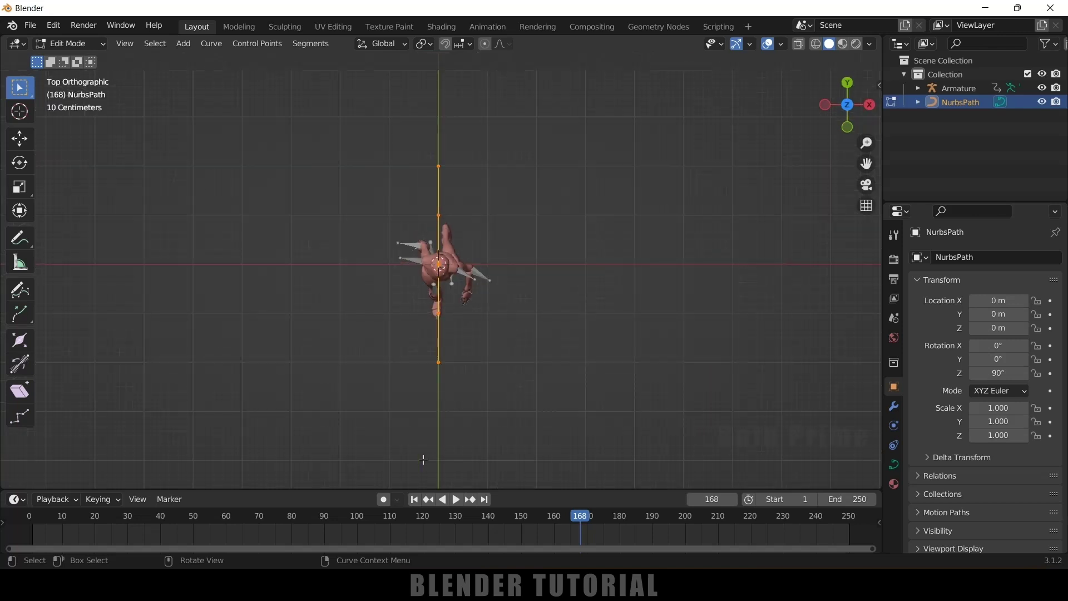
left_click_drag(368, 345, 511, 377)
middle_click_drag(554, 387, 602, 257, "shift")
key("e")
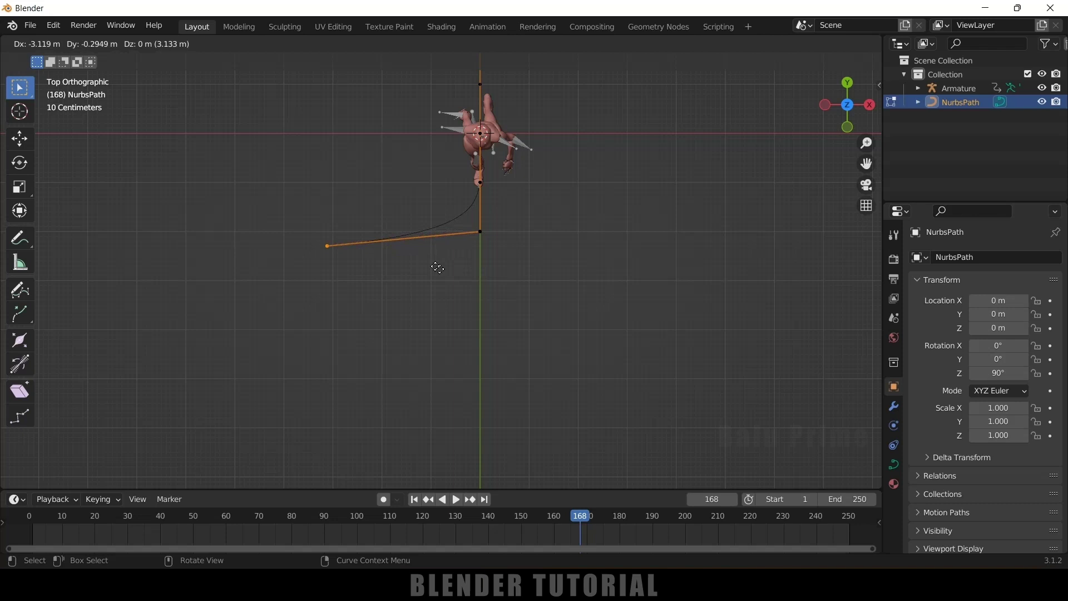
left_click(424, 264)
key("e")
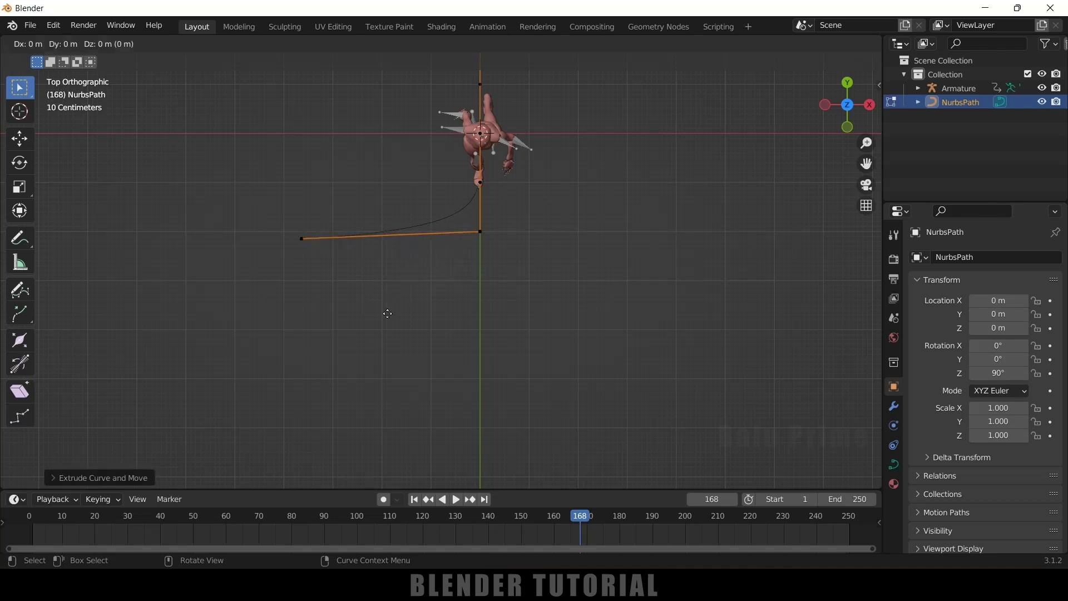
left_click(370, 405)
Keep extruding the path's end through an S-bend and a wide loop around the character, ending on the +X side, and leave Edit Mode.
scroll(437, 367, "down", 2)
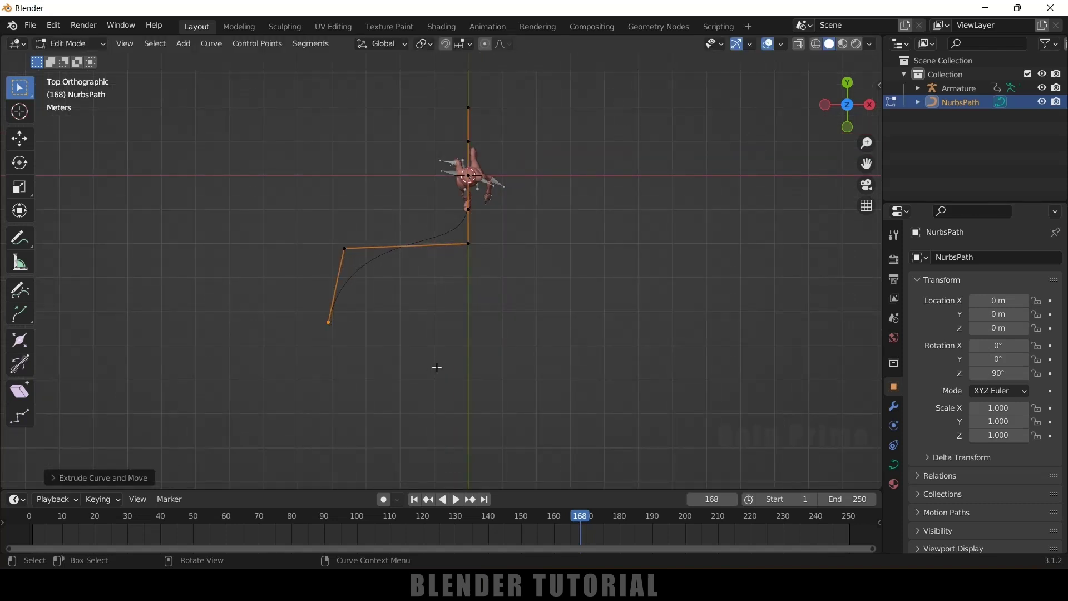
key("e")
left_click(509, 423)
key("e")
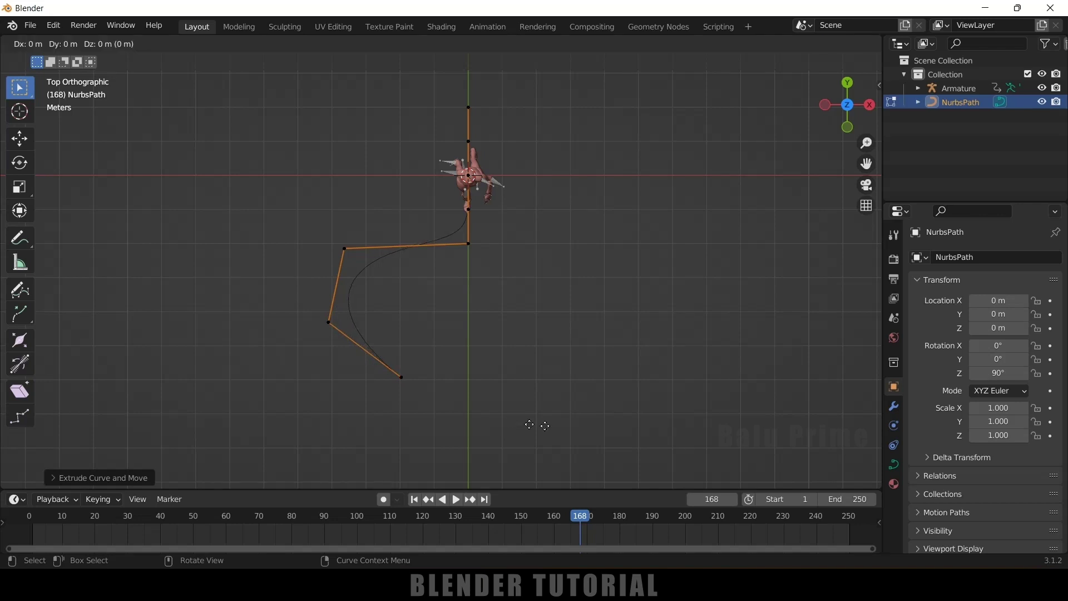
left_click(672, 425)
key("e")
left_click(769, 422)
key("e")
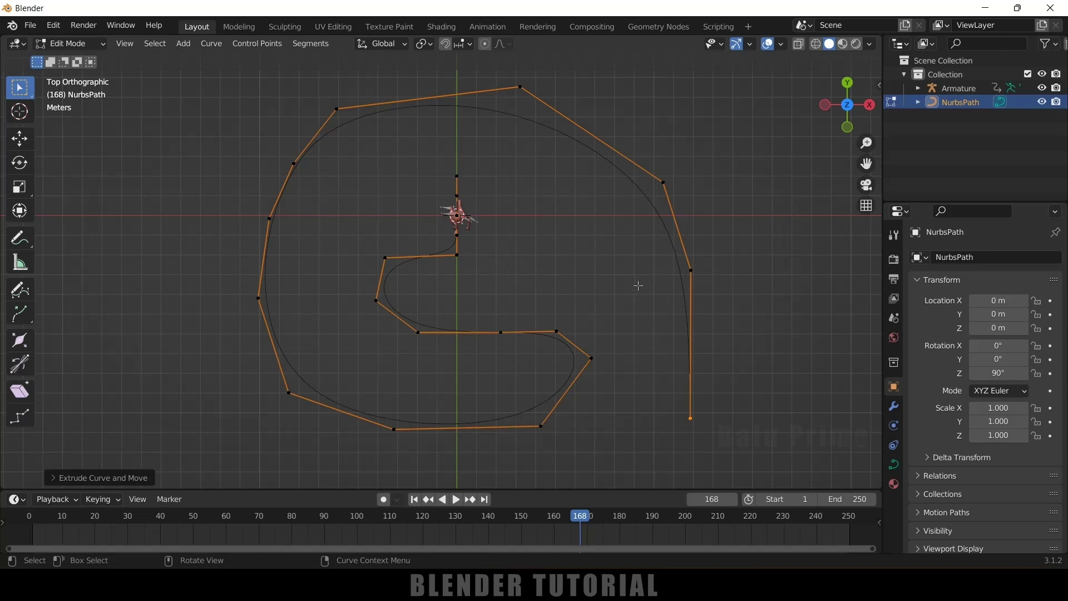
key("Tab")
Enable the curve Normals overlay while editing the path, check its direction arrows near the character, and leave Edit Mode.
mouse_move(616, 287)
middle_mouse_down()
mouse_move(680, 152)
mouse_move(683, 213)
mouse_move(593, 254)
mouse_move(653, 252)
mouse_move(620, 286)
middle_mouse_up()
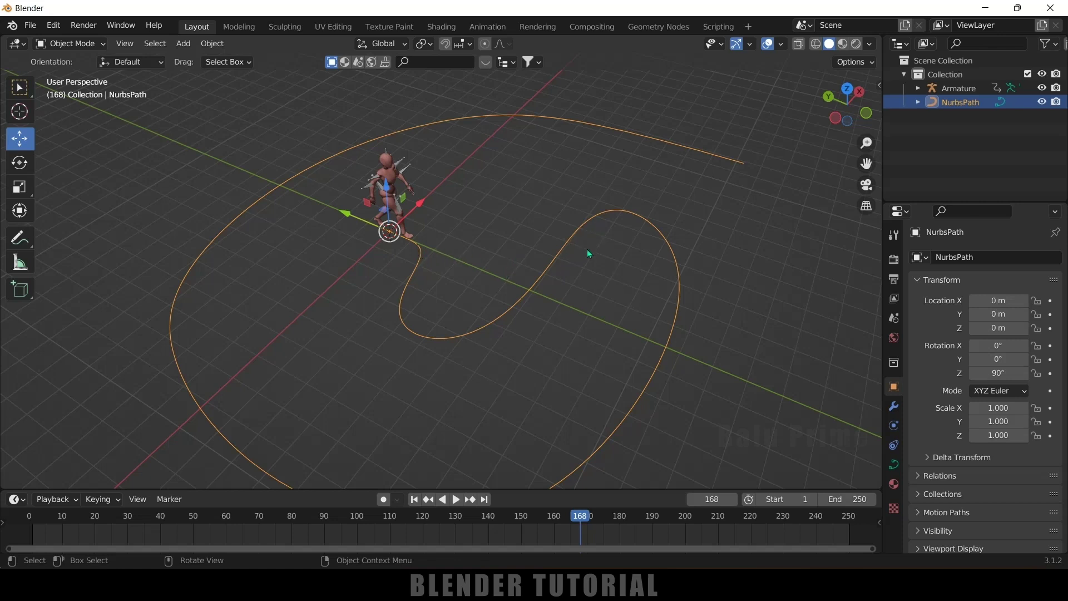
left_click(593, 279)
left_click(564, 243)
key("Tab")
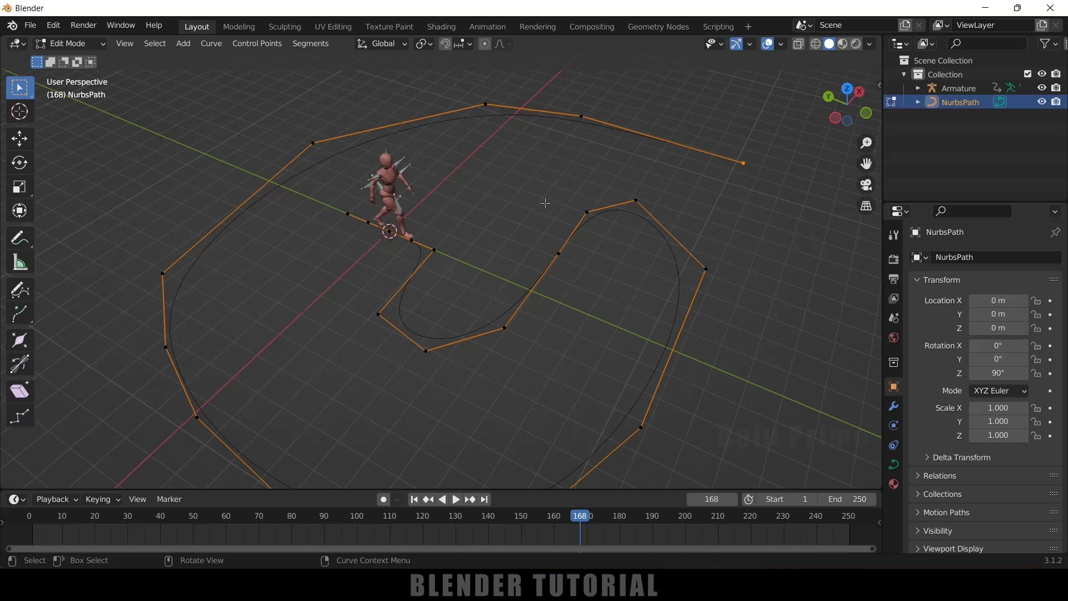
left_click(781, 44)
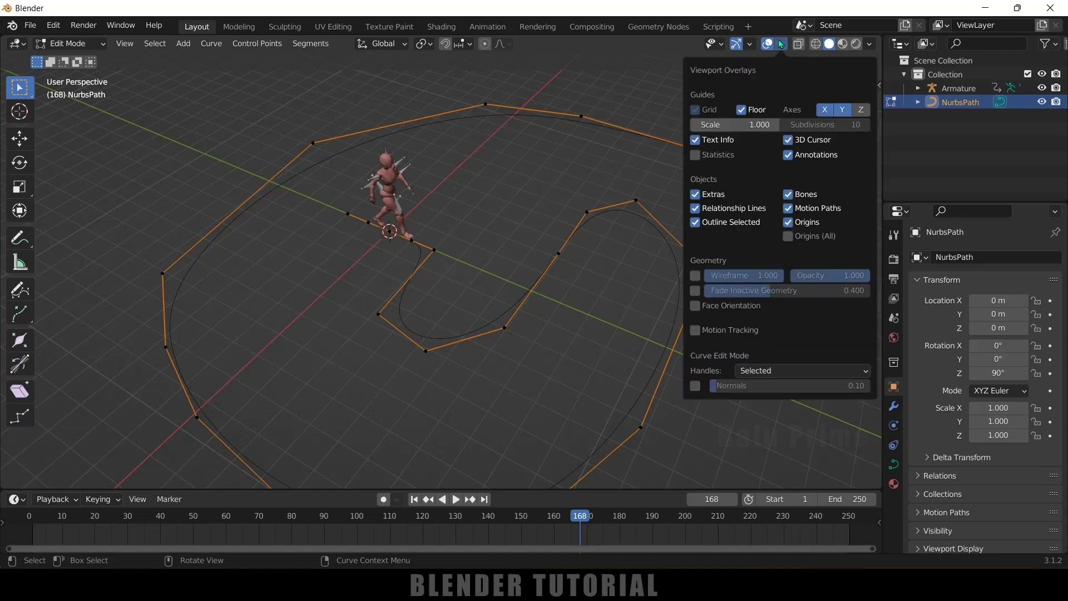
left_click(695, 386)
scroll(424, 342, "up", 5)
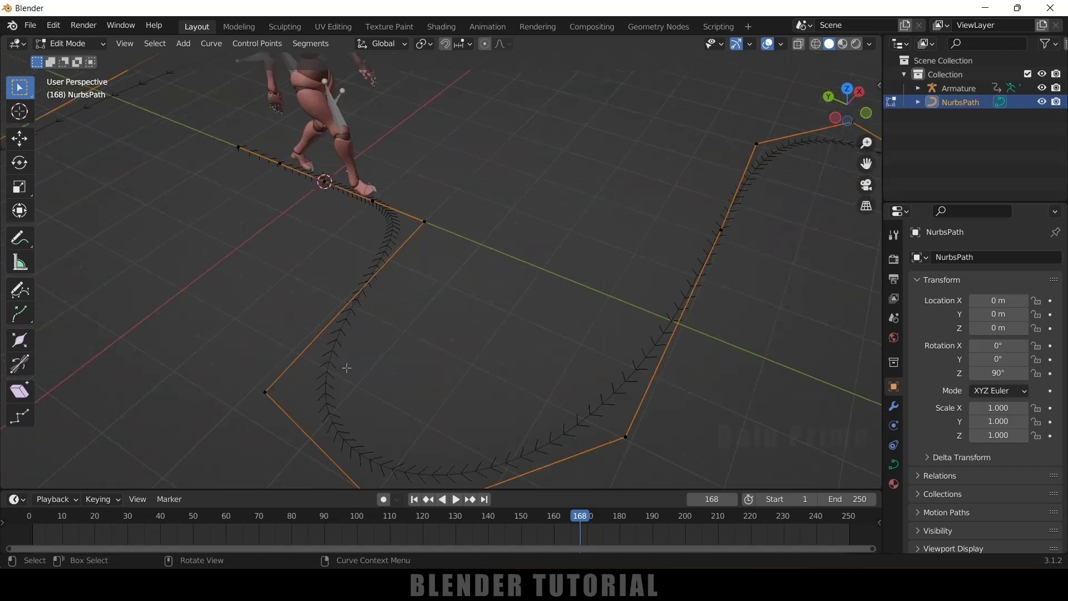
scroll(380, 357, "down", 3)
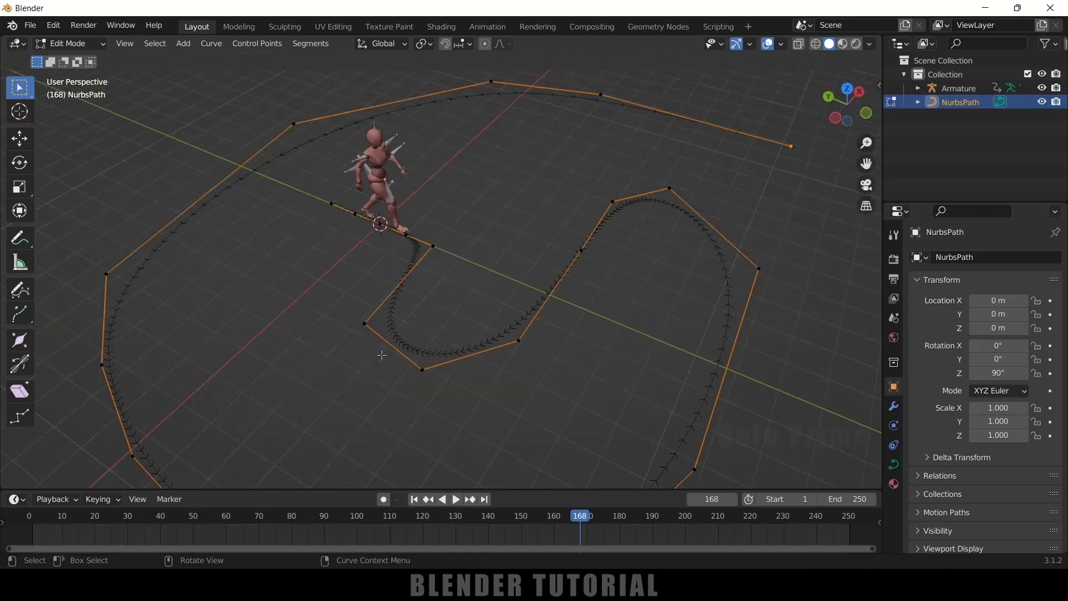
scroll(470, 307, "up", 5)
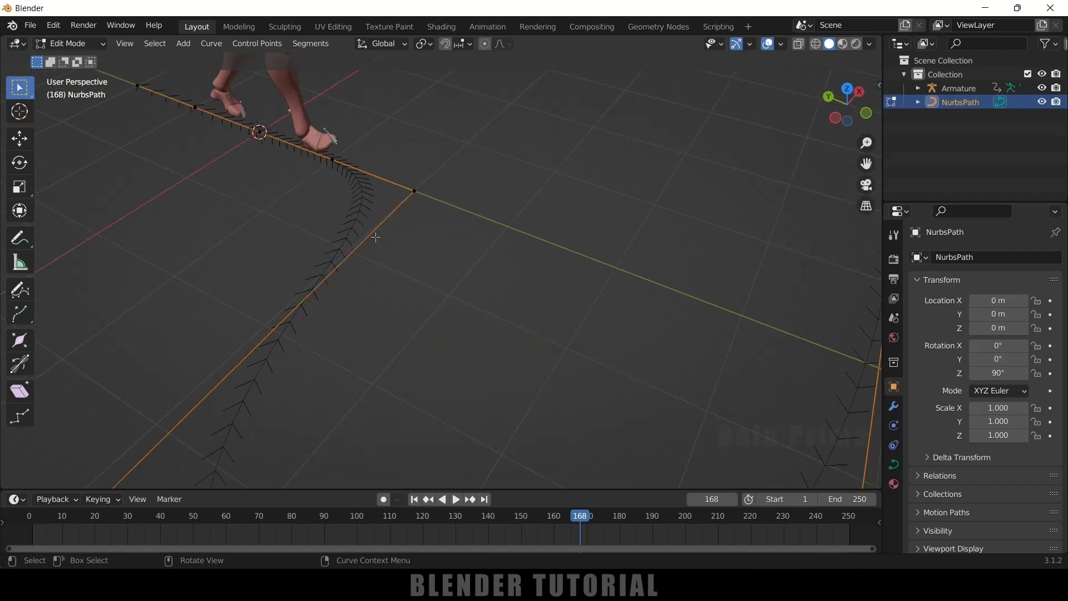
scroll(376, 237, "down", 3)
scroll(258, 178, "down", 5)
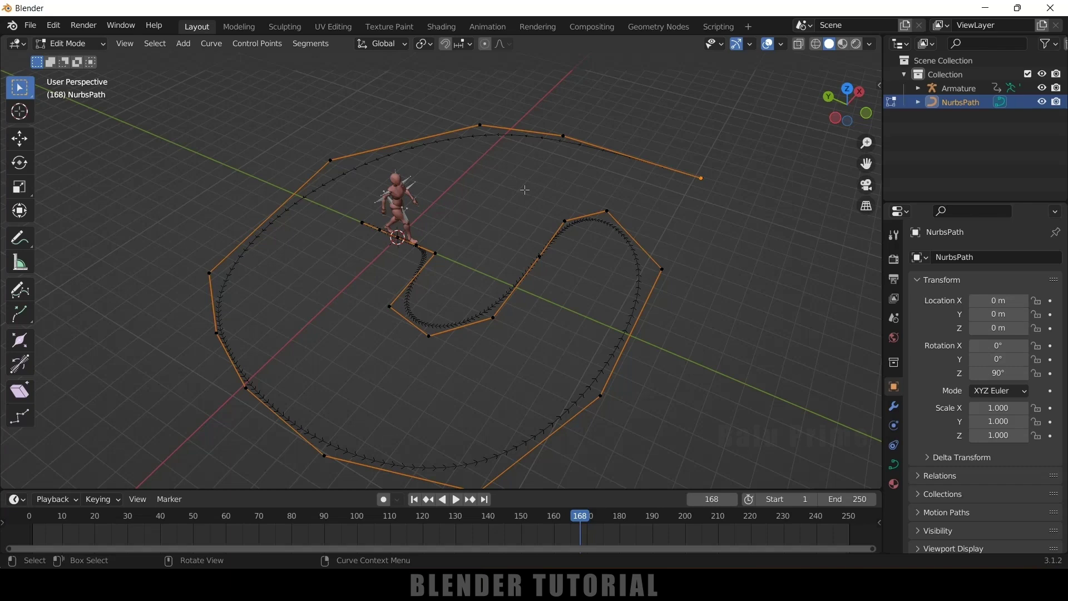
key("Tab")
Try parenting the armature to the path with a Path Constraint, and undo the parenting.
middle_click_drag(510, 206, 554, 188)
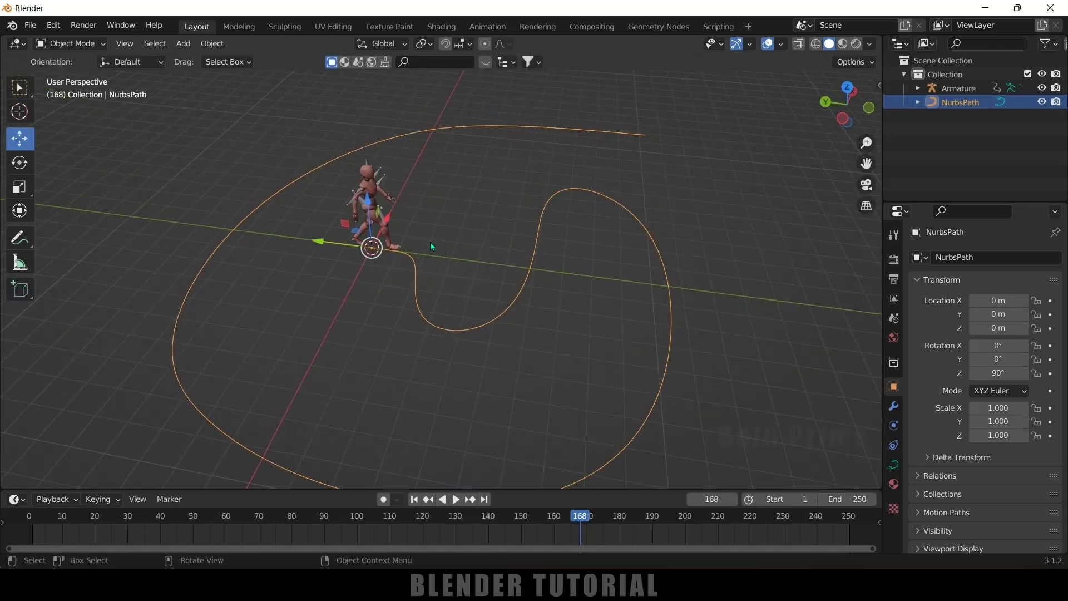
left_click(418, 171)
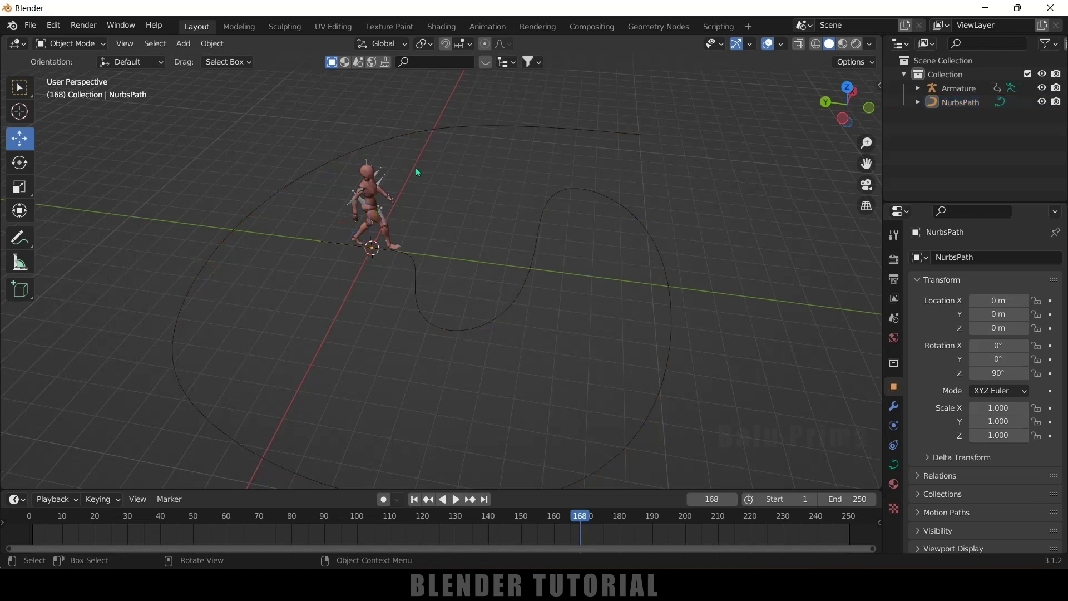
left_click(383, 170, "shift")
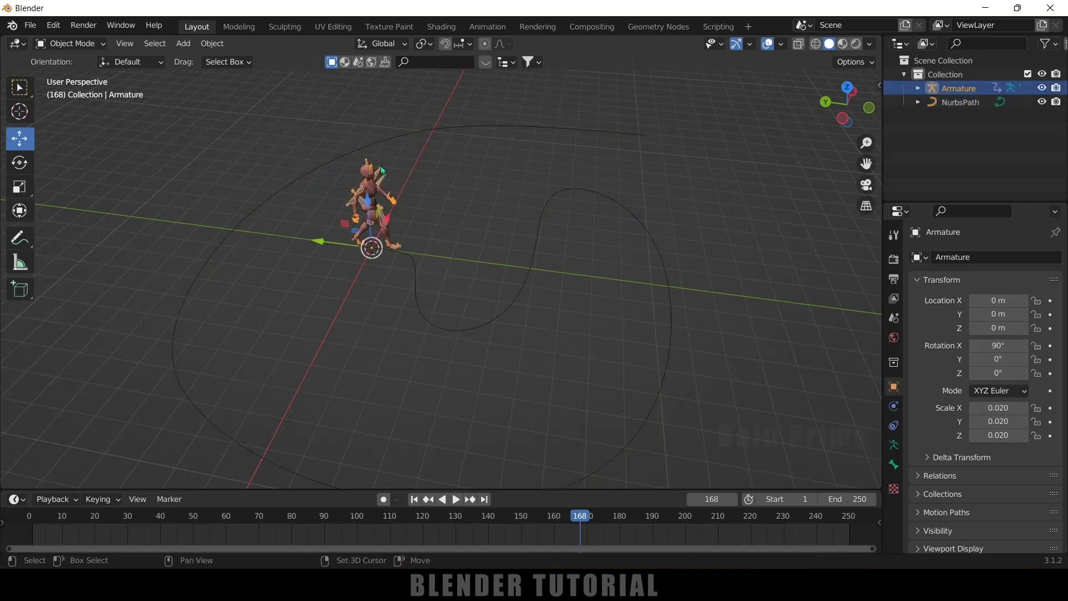
left_click(415, 283, "shift")
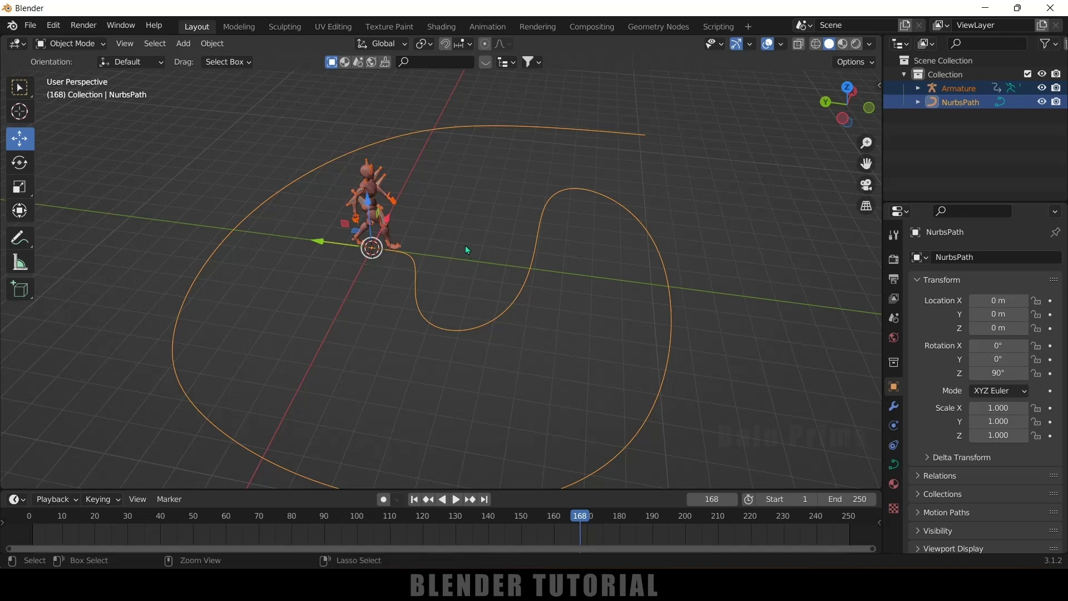
key("ctrl+p")
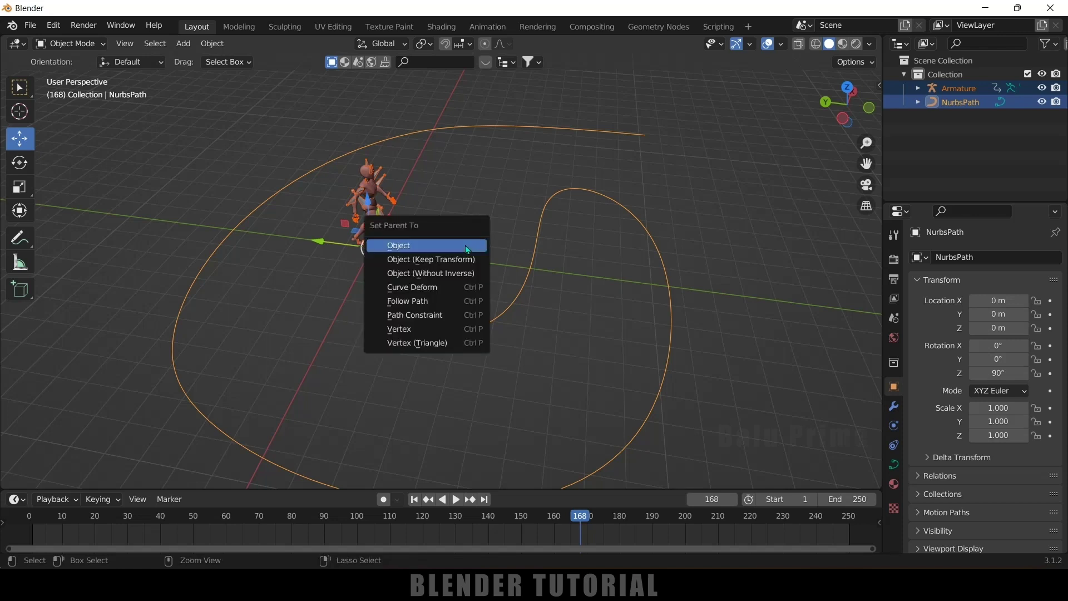
left_click(419, 315)
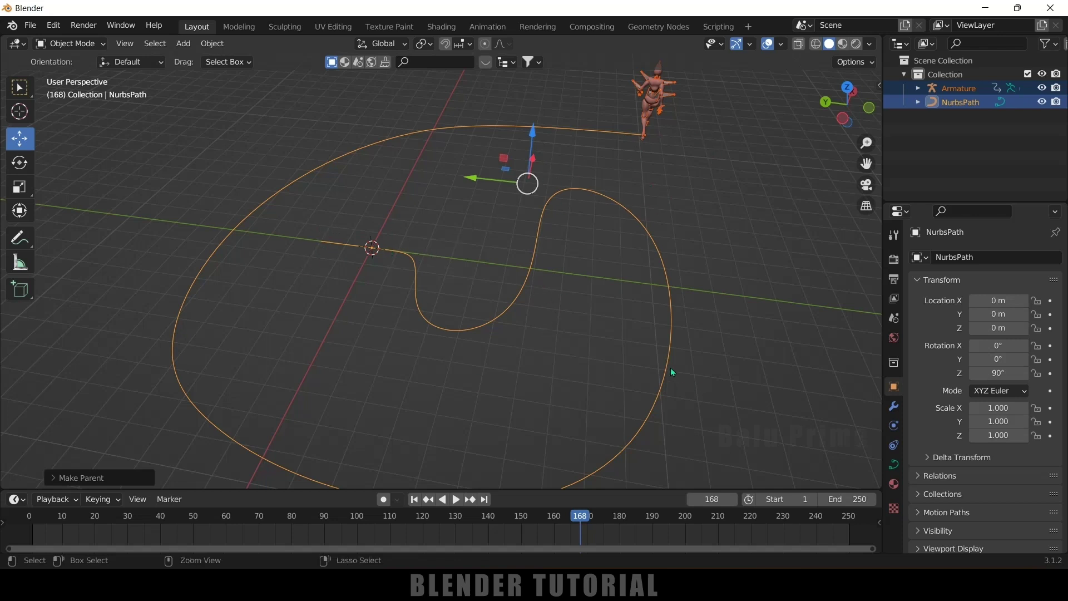
key("bracketright")
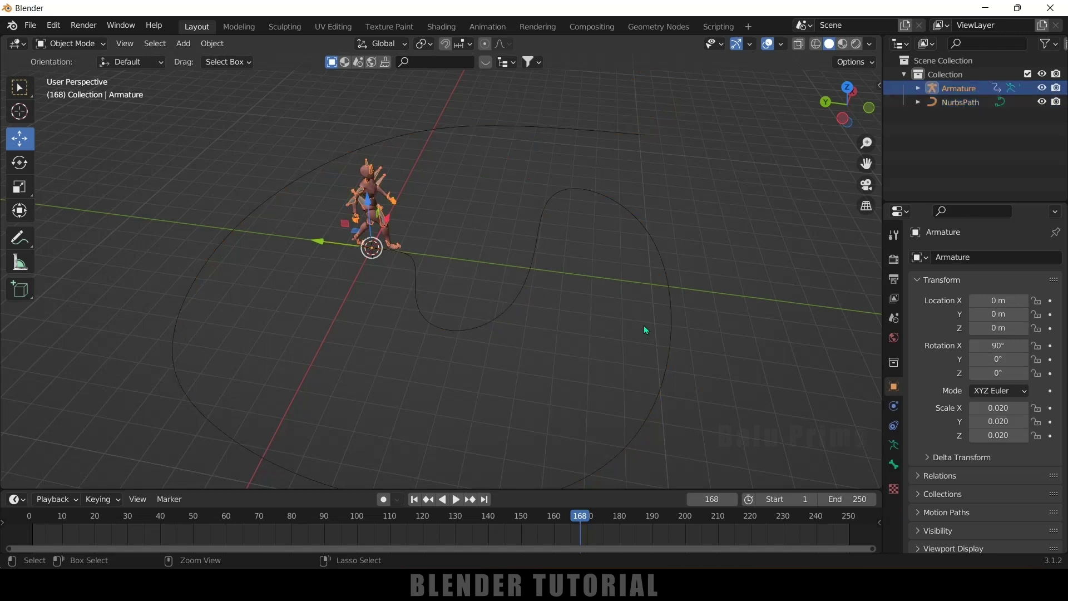
Switch the path curve's direction in Edit Mode so that it runs from the character, and return to Object Mode.
left_click(579, 322)
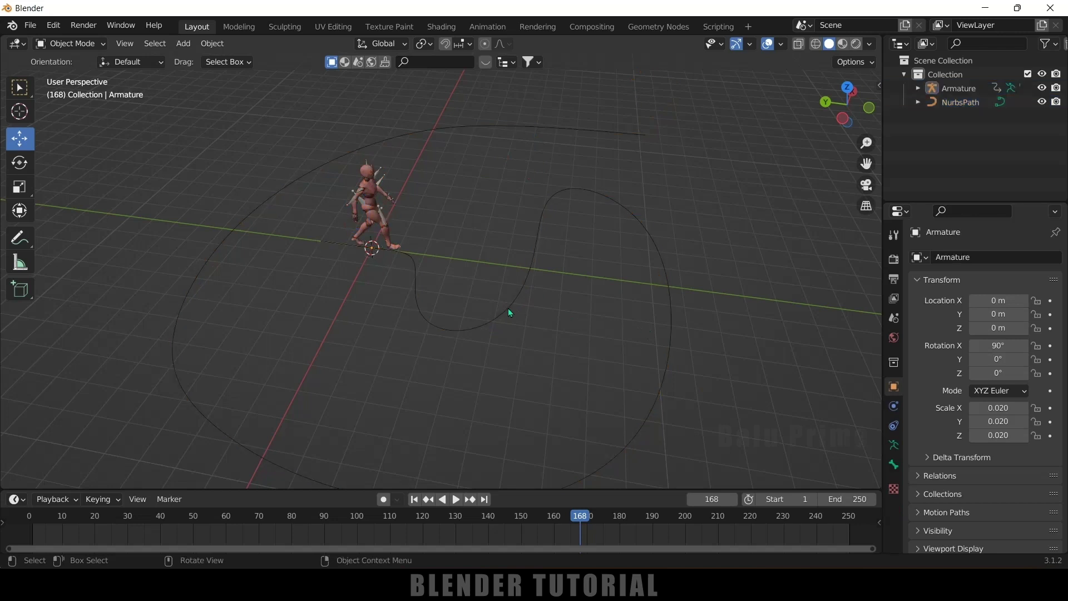
left_click(509, 308)
key("Tab")
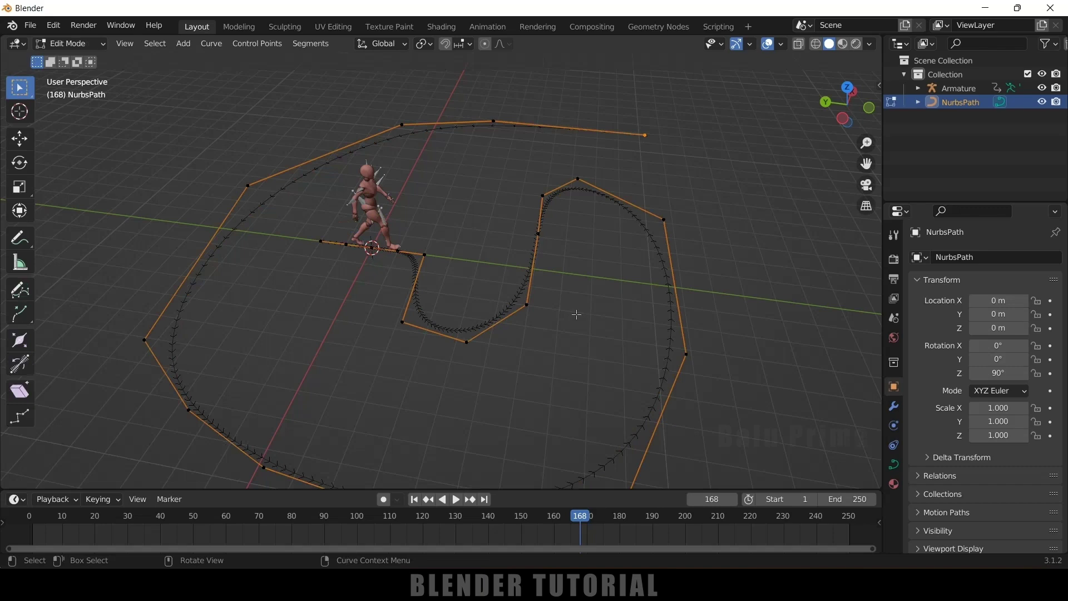
scroll(581, 292, "up", 3)
scroll(499, 384, "up", 2)
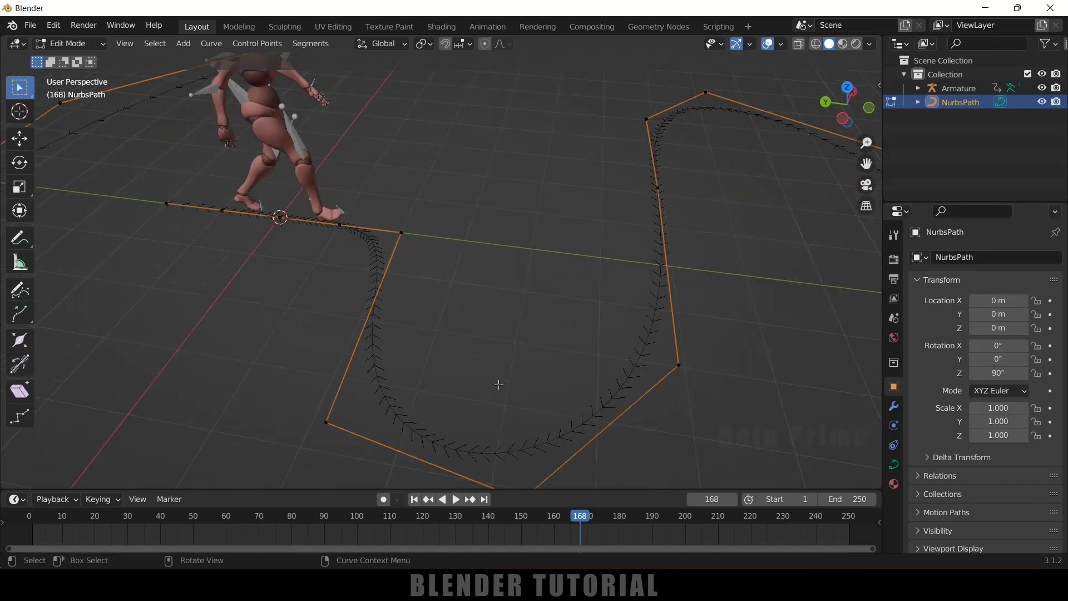
middle_click_drag(419, 389, 469, 419)
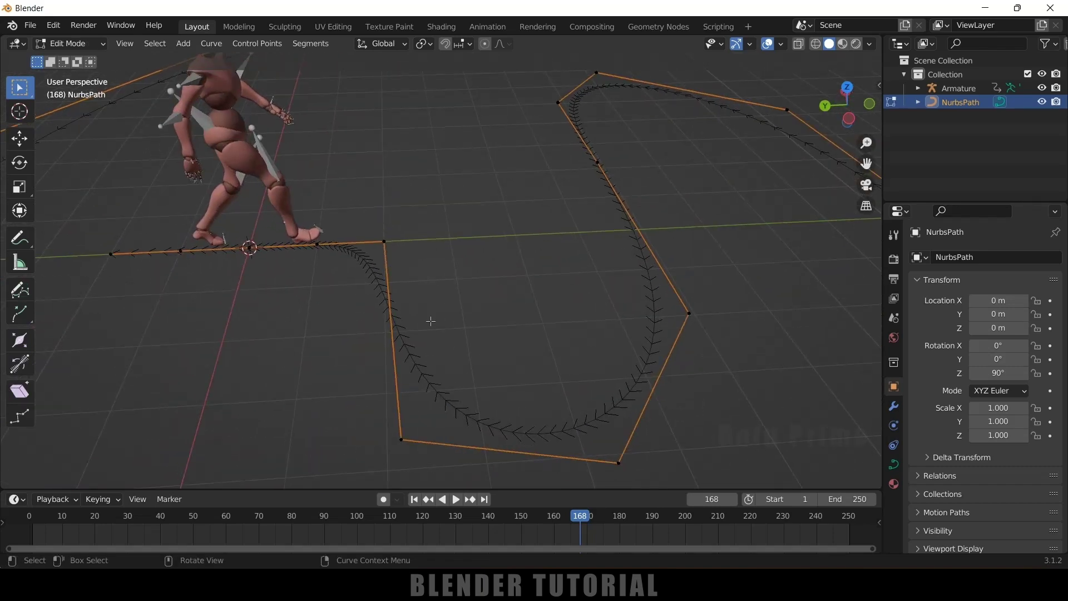
right_click(388, 266)
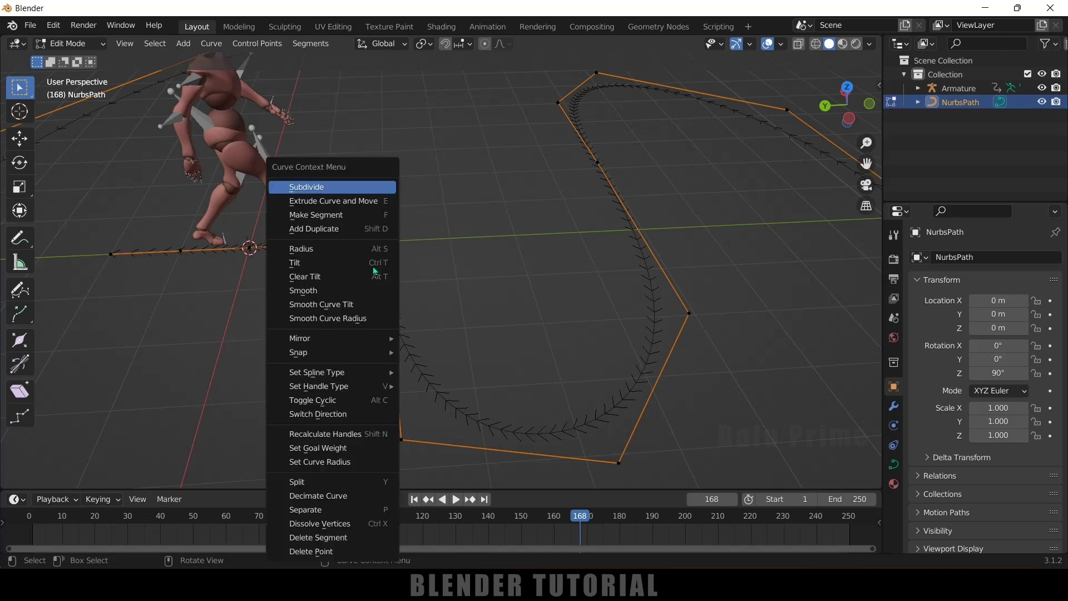
left_click(317, 414)
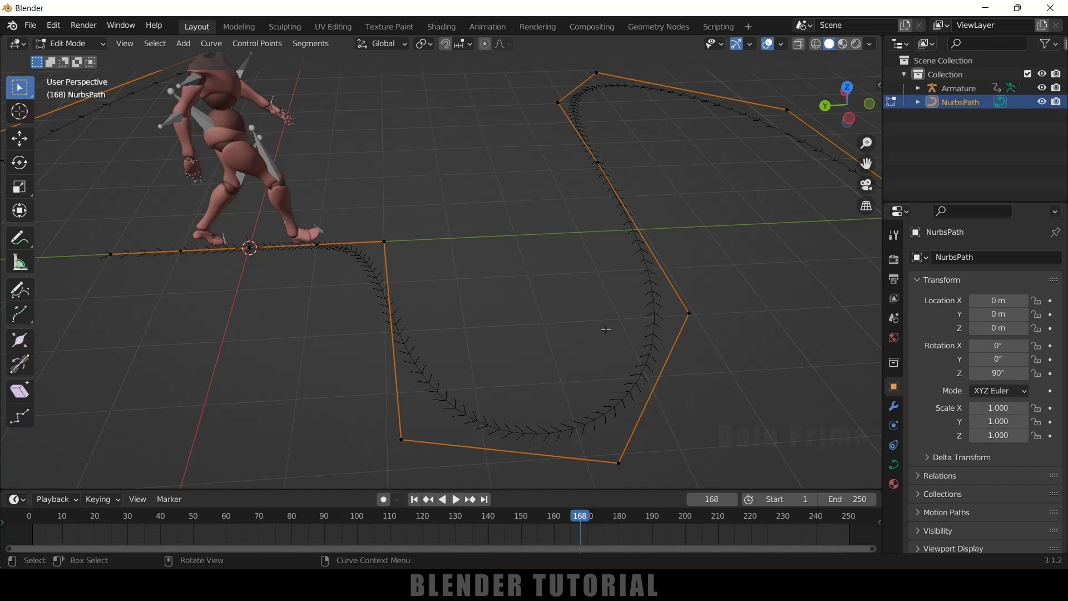
scroll(597, 310, "down", 3)
middle_click_drag(597, 310, 423, 186)
key("Tab")
Parent the armature to the path curve with a Path Constraint.
left_click(423, 185)
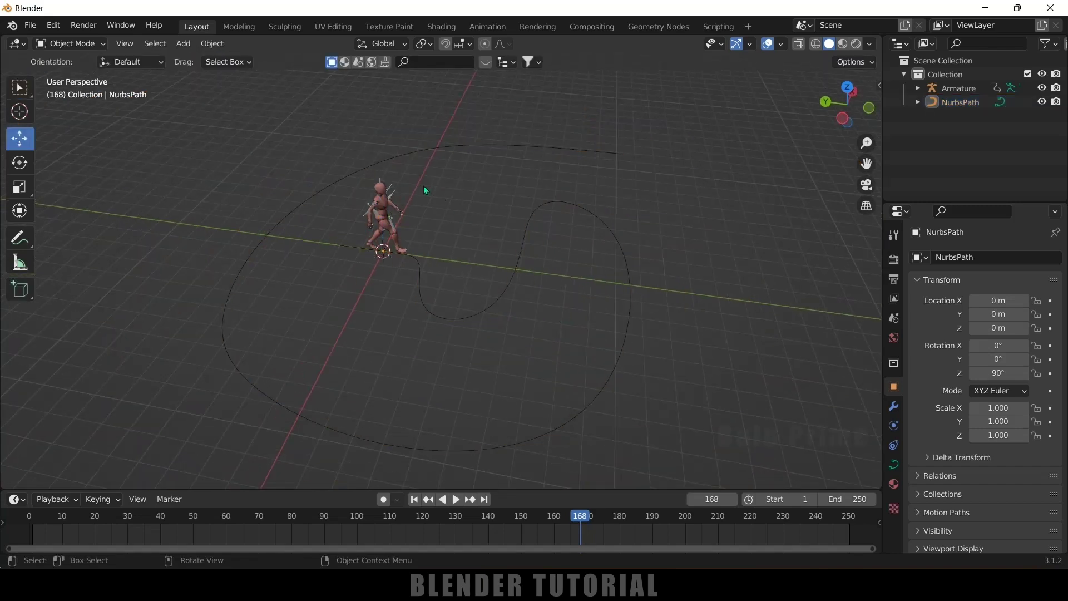
left_click(379, 179)
key("shift")
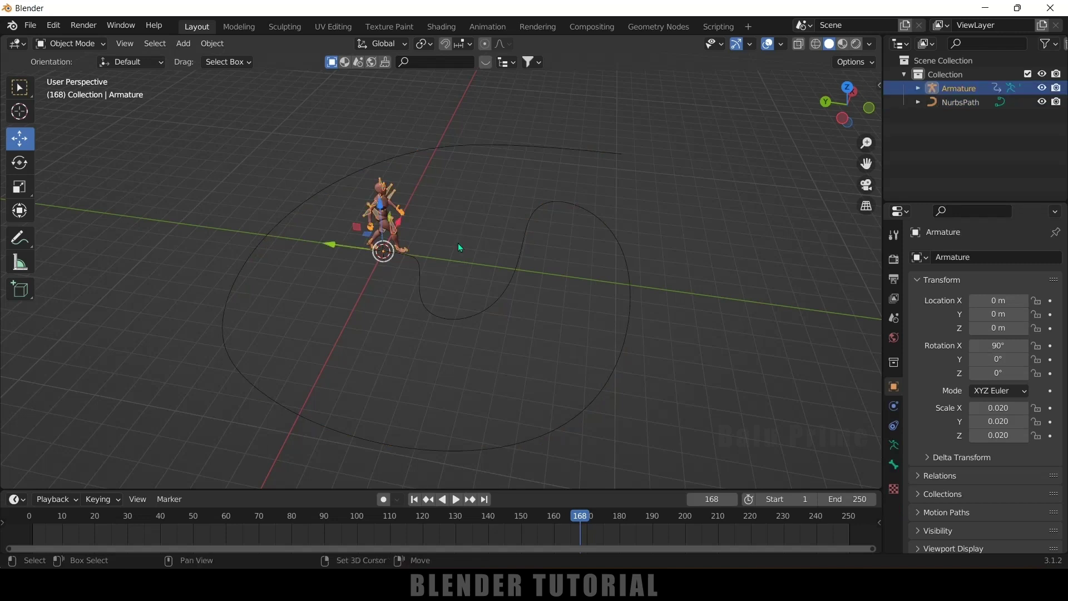
left_click(420, 284, "shift")
key("ctrl")
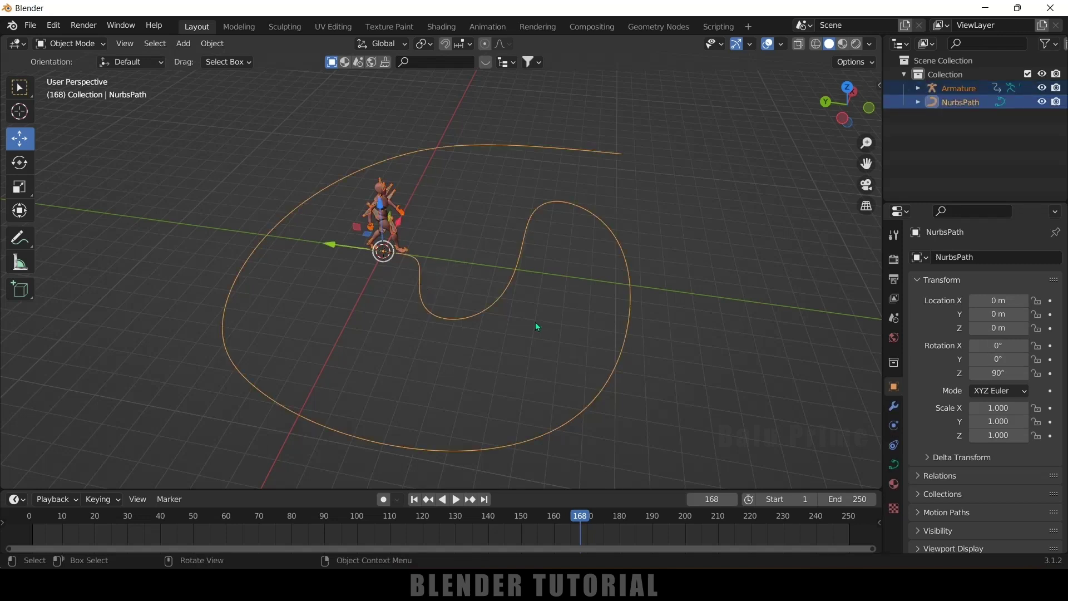
key("ctrl+p")
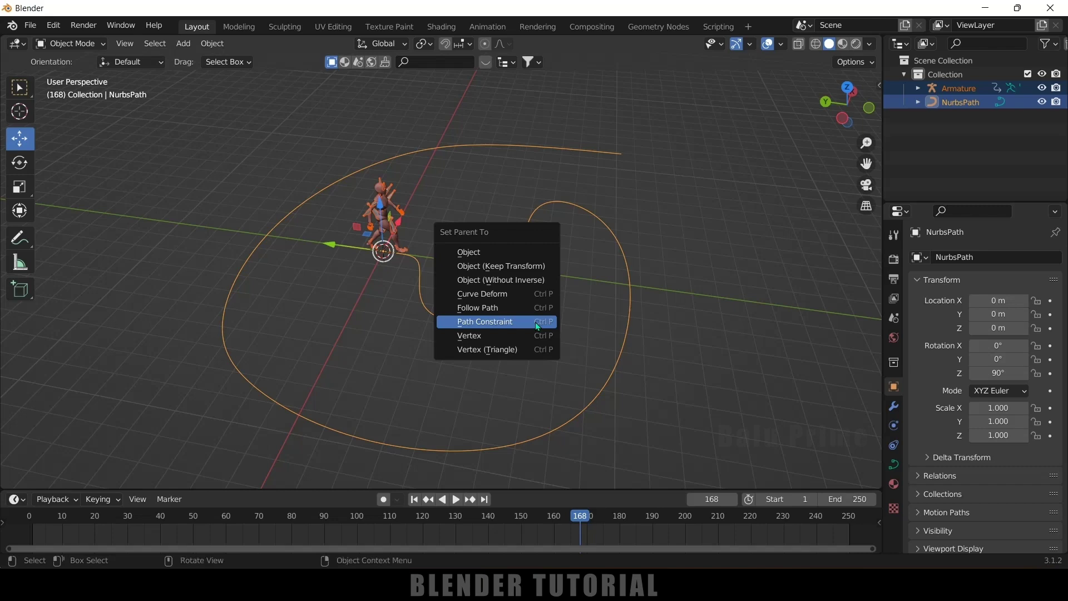
left_click(538, 327)
scroll(480, 251, "up", 3)
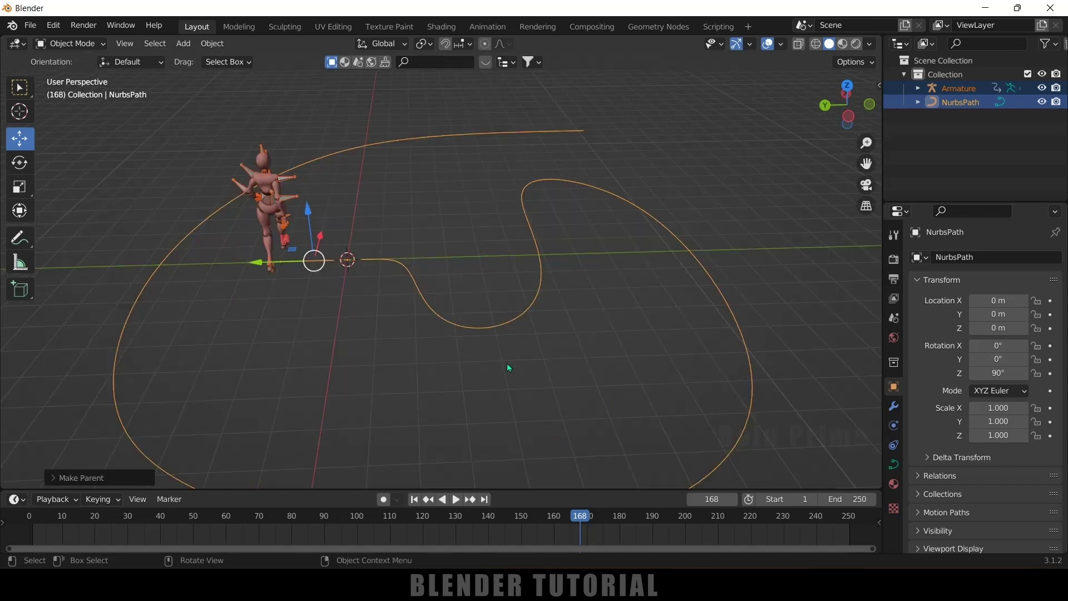
mouse_move(506, 363)
middle_mouse_down()
mouse_move(542, 384)
mouse_move(520, 382)
middle_mouse_up()
In the armature's AutoPath constraint, set Forward Axis to -Y and Up Axis to Y, enable Follow Curve, and animate the path.
left_click(473, 317)
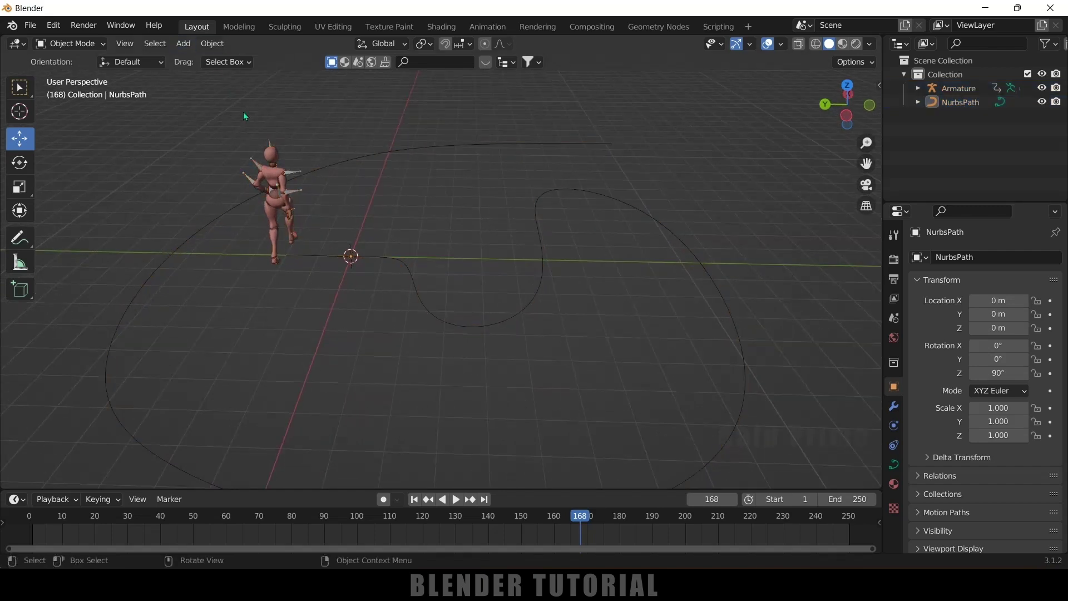
left_click(272, 141)
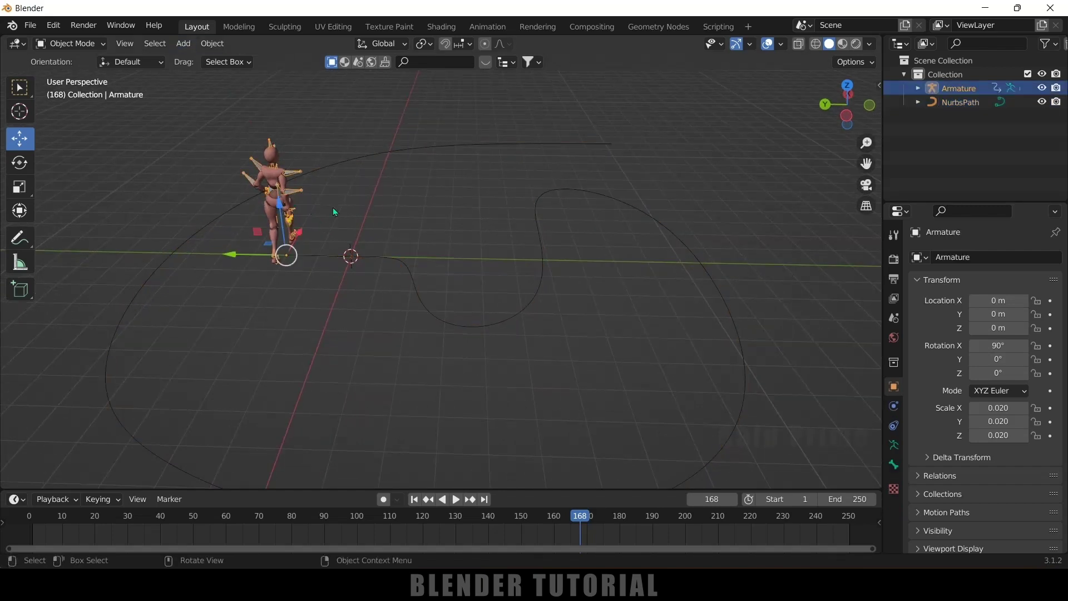
left_click(894, 427)
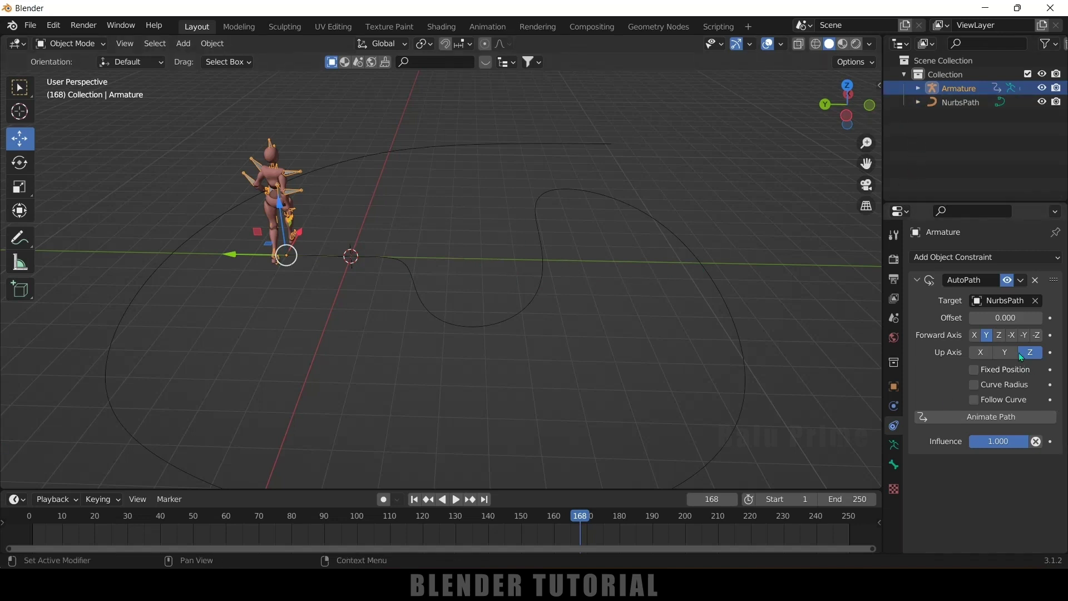
left_click(1025, 335)
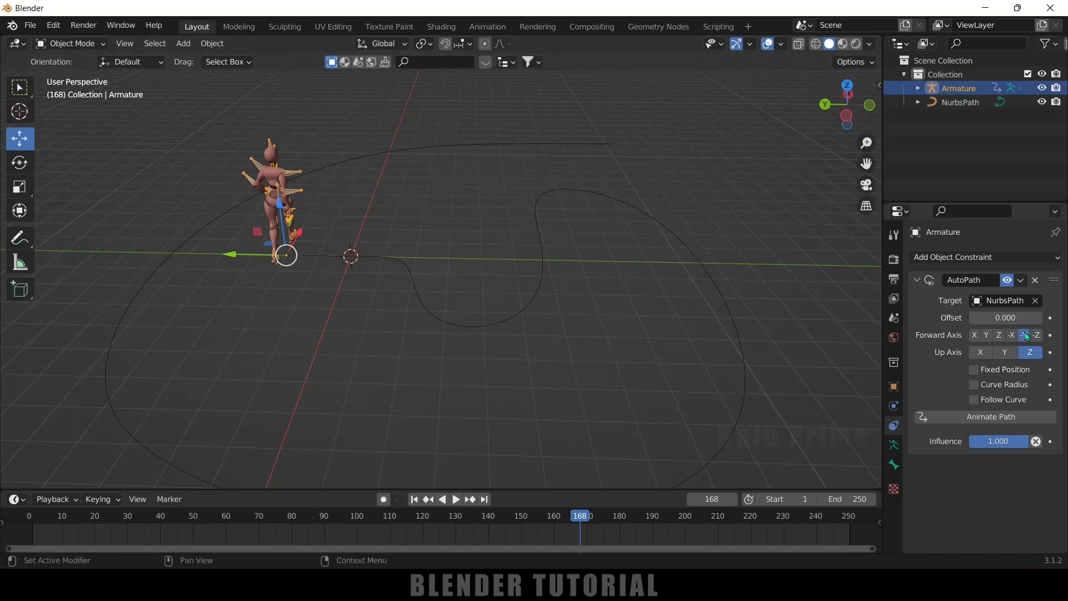
left_click(1005, 356)
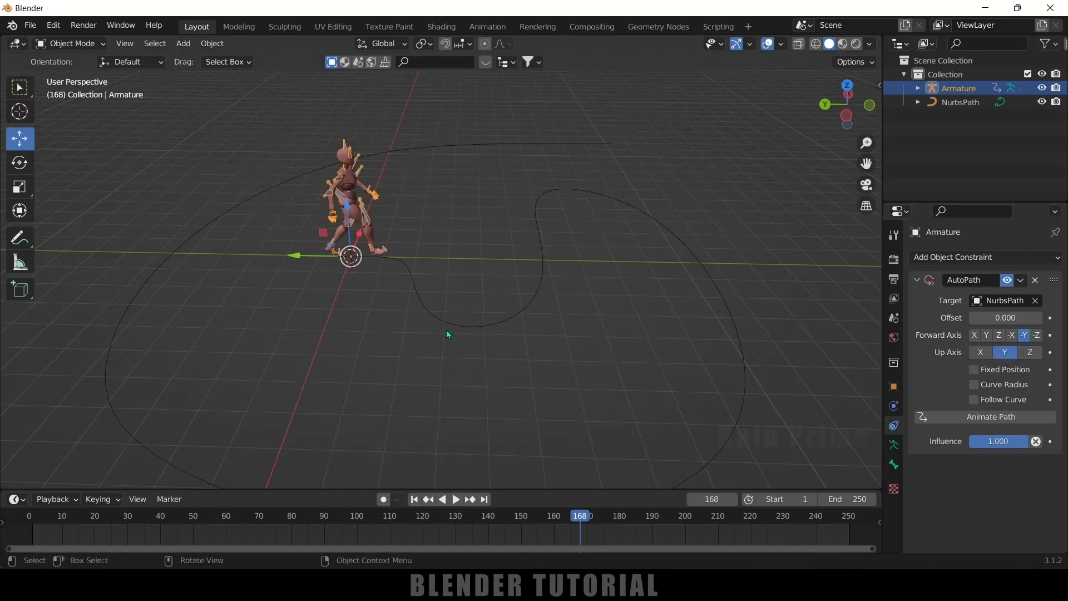
left_click(974, 399)
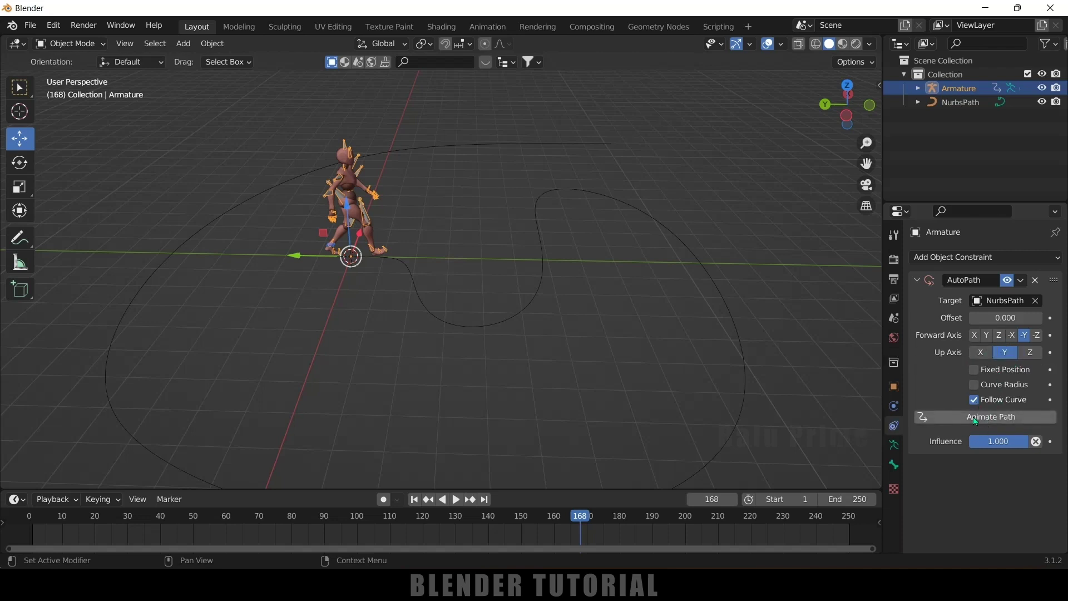
left_click(974, 417)
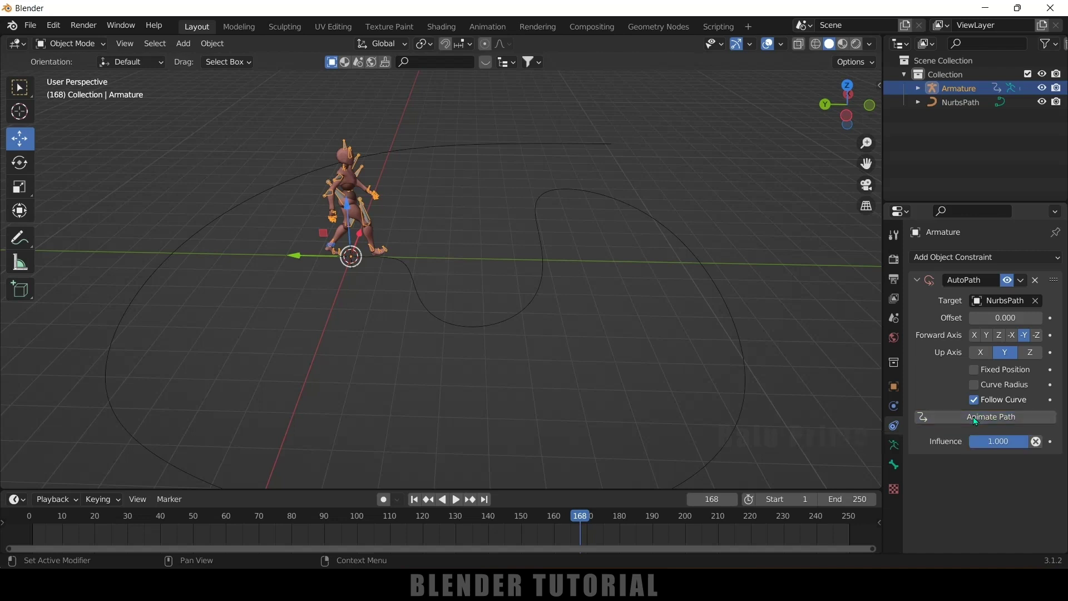
Play the animation briefly to check the walk, and set the AutoPath constraint's Up Axis to Z.
left_click(455, 499)
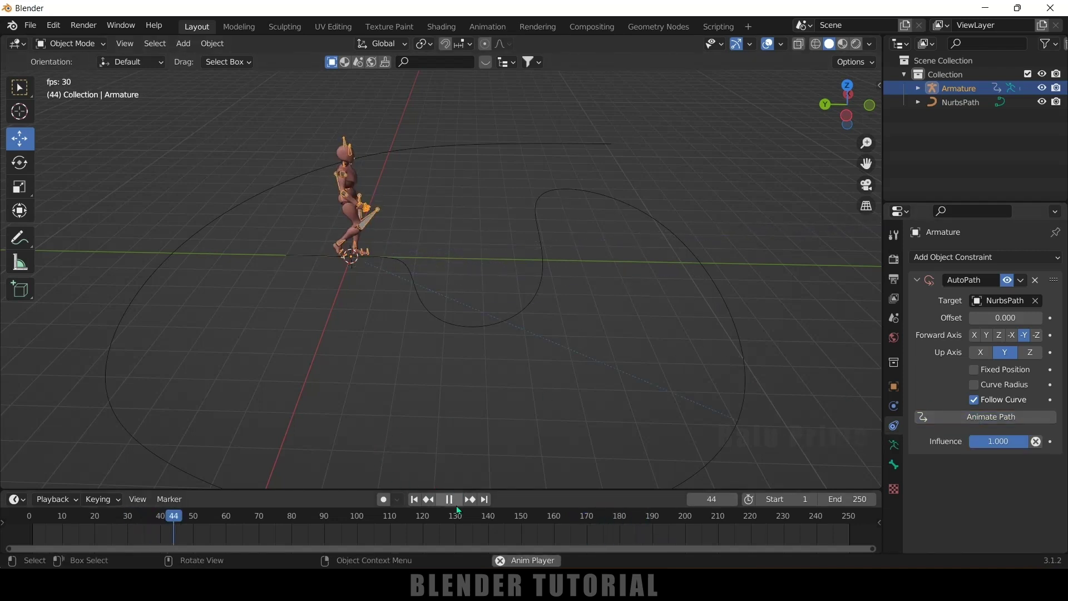
left_click(454, 501)
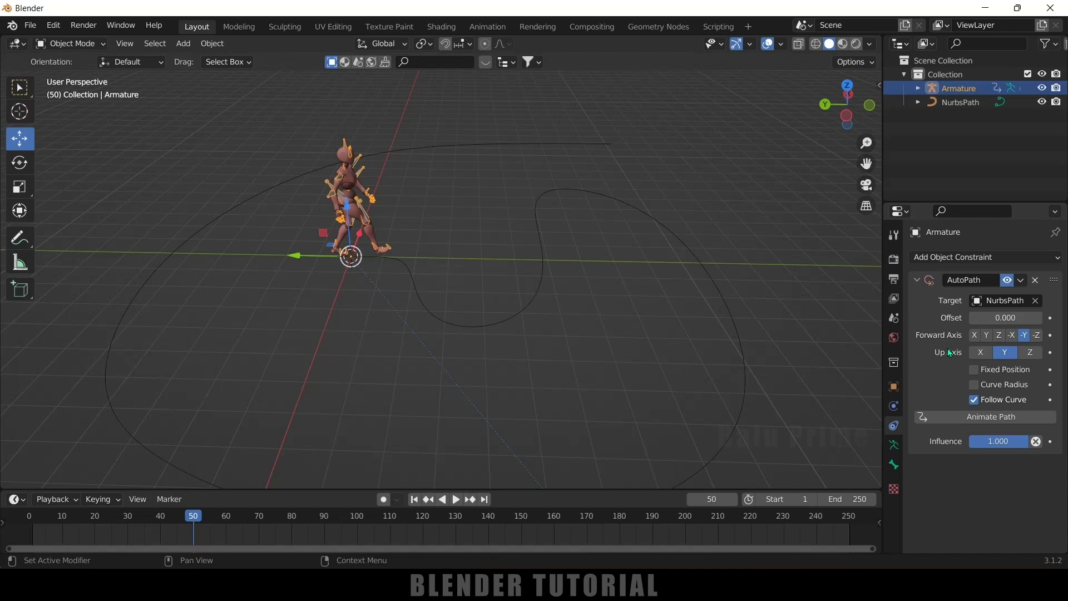
left_click(1030, 353)
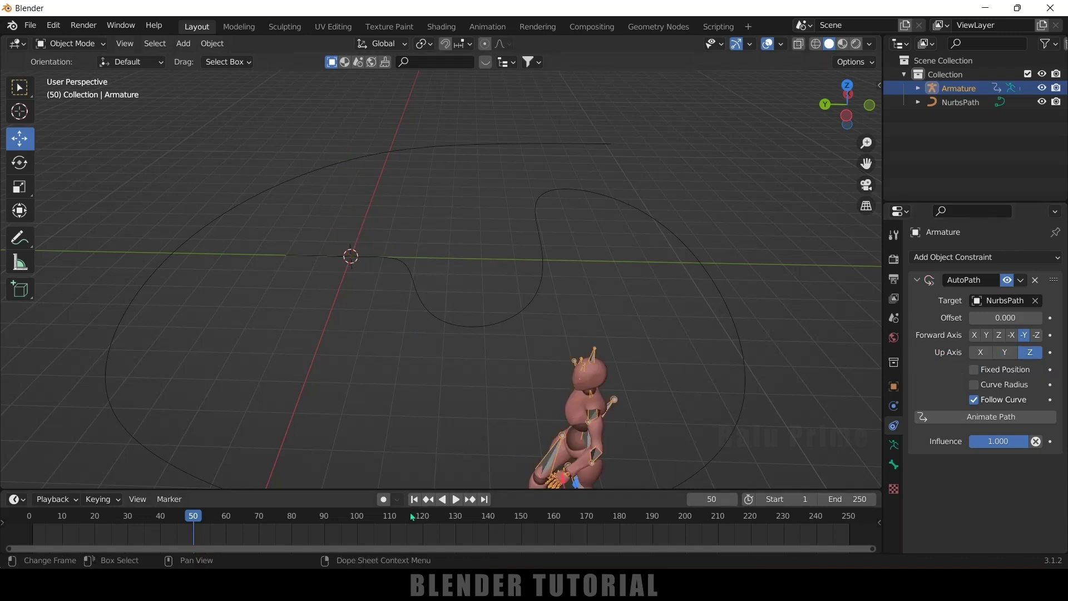
Play the walk animation from the first frame to check the character's orientation along the path, and return to frame 1.
left_click(414, 499)
left_click(455, 500)
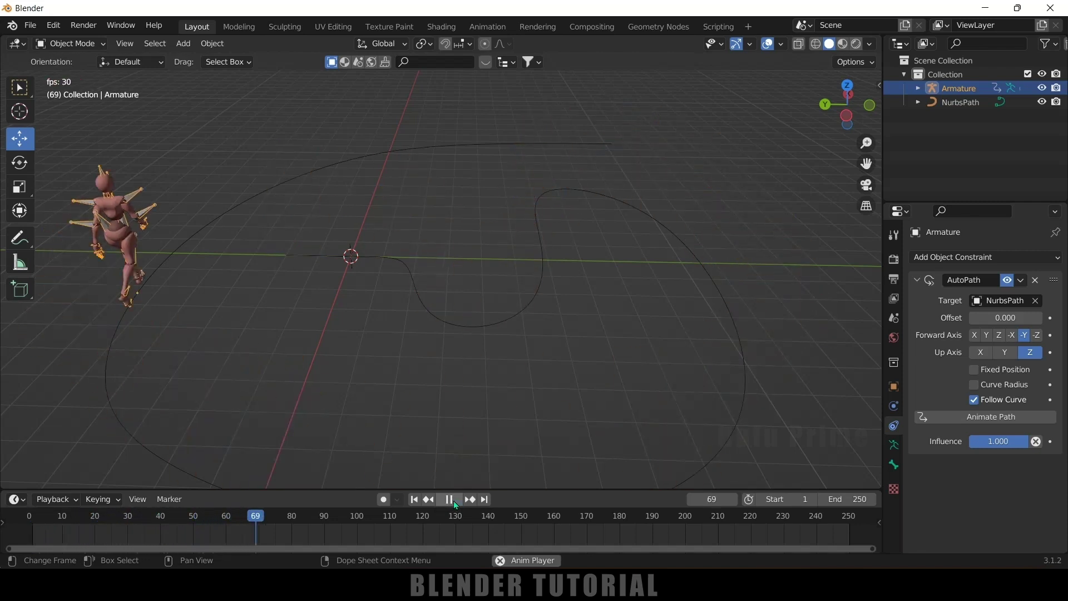
left_click(455, 500)
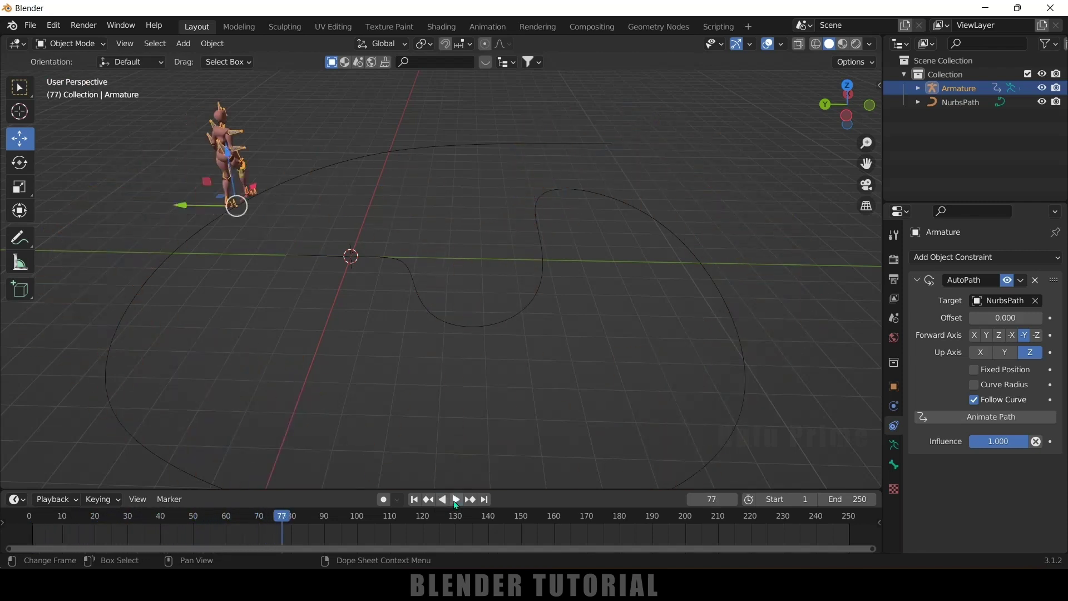
left_click(414, 499)
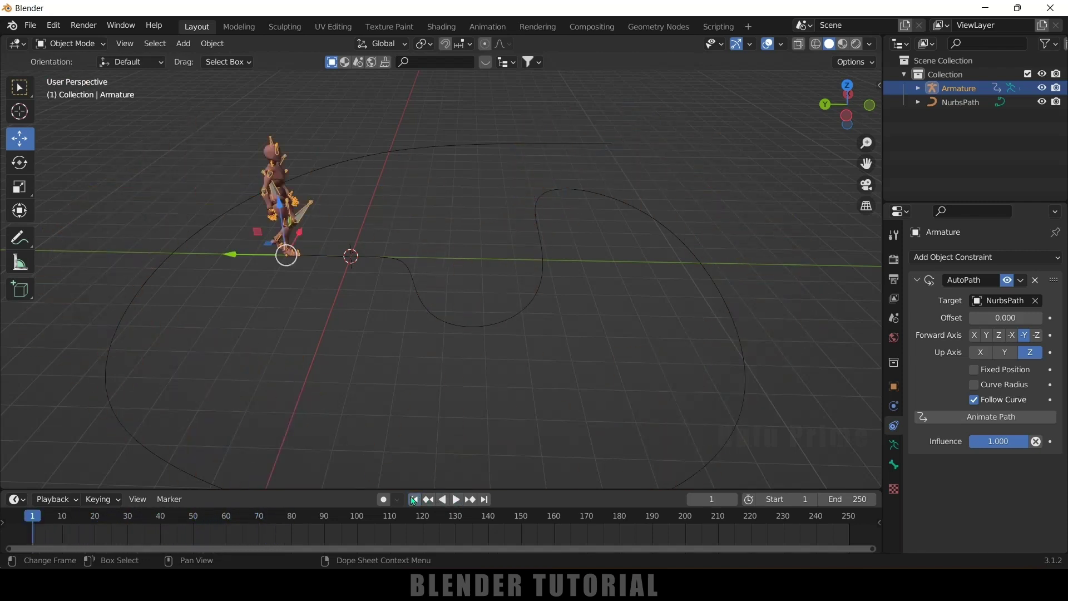
Select the path curve and set its Path Animation Frames to 250.
left_click(538, 302)
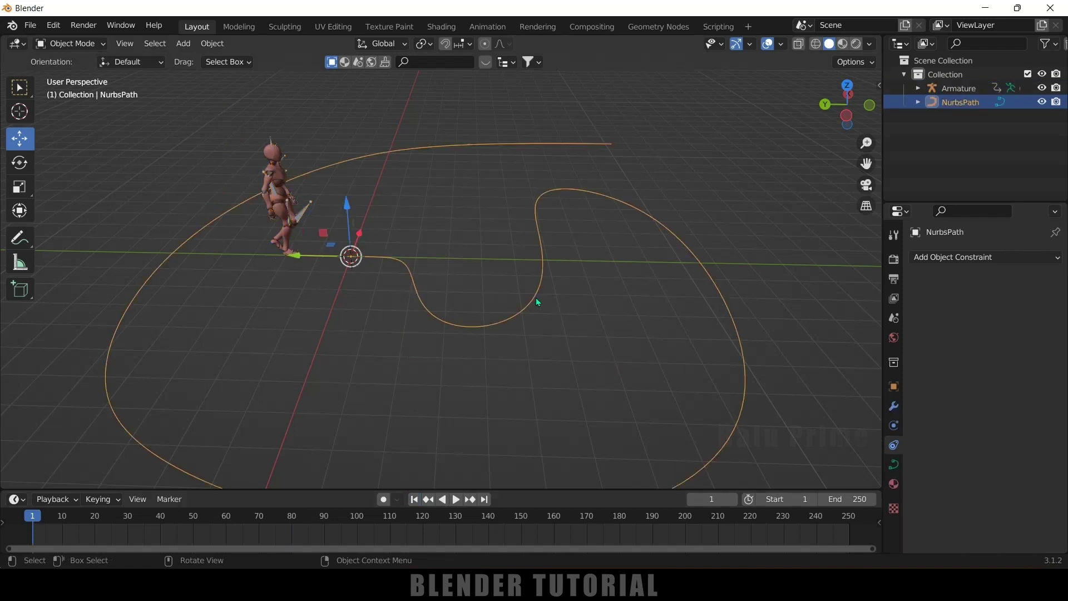
left_click(894, 466)
scroll(926, 480, "down", 2)
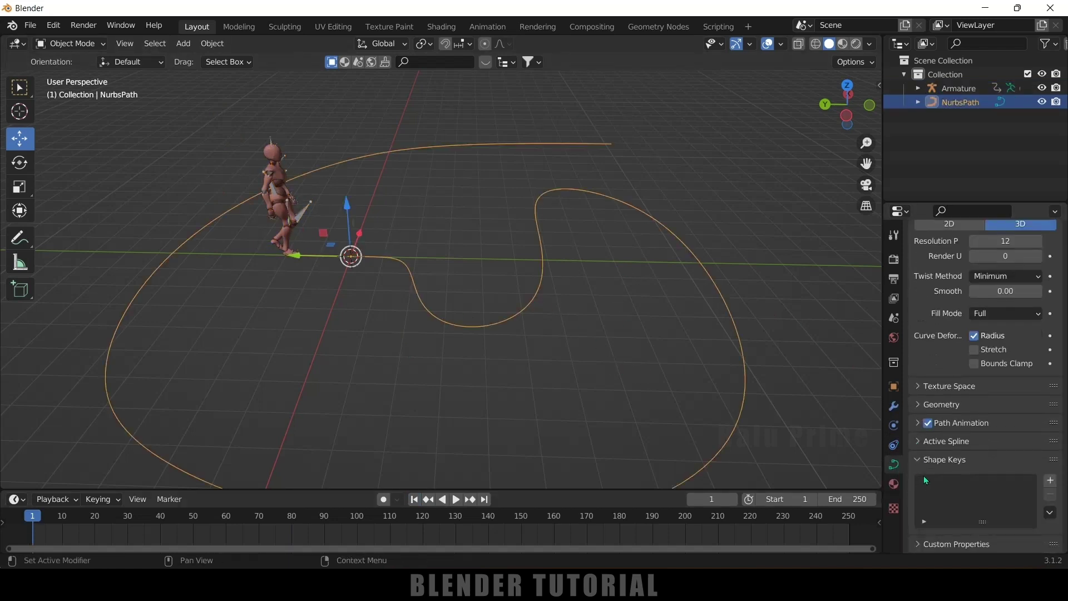
left_click(921, 426)
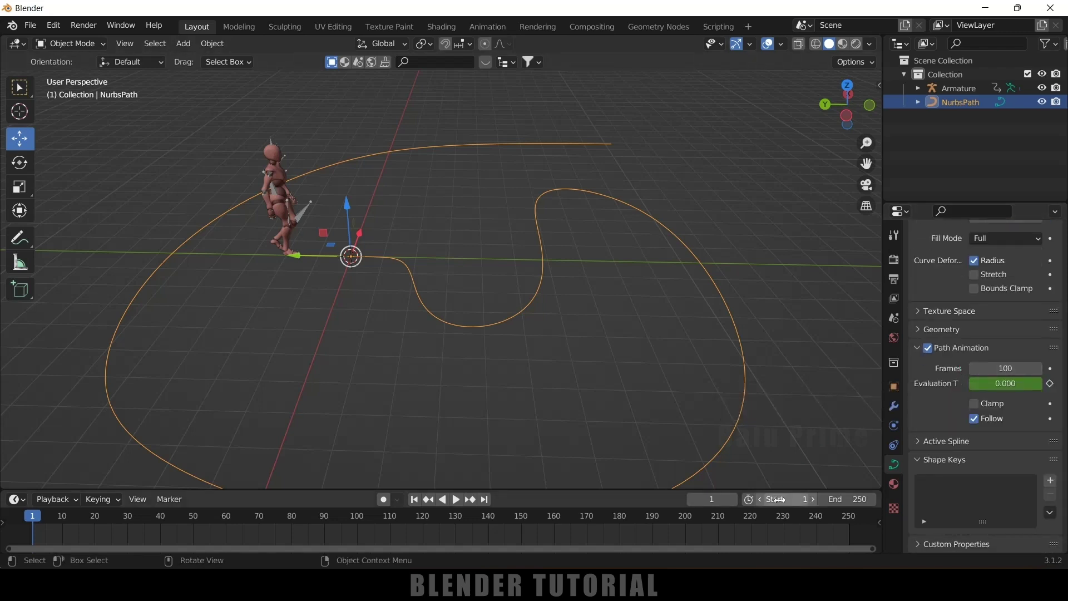
left_click(1004, 370)
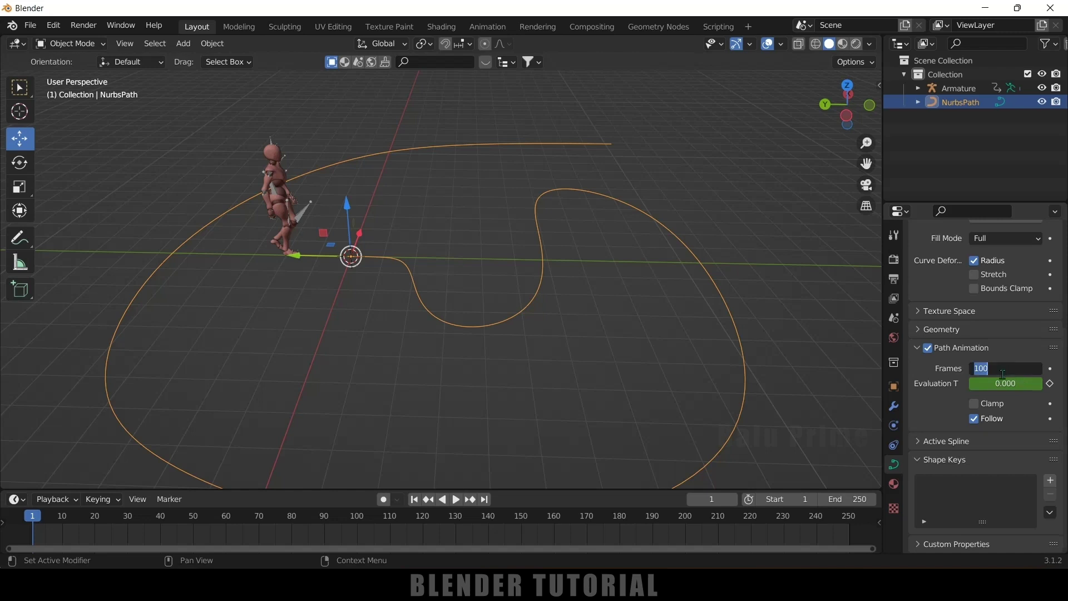
type("250")
key("Return")
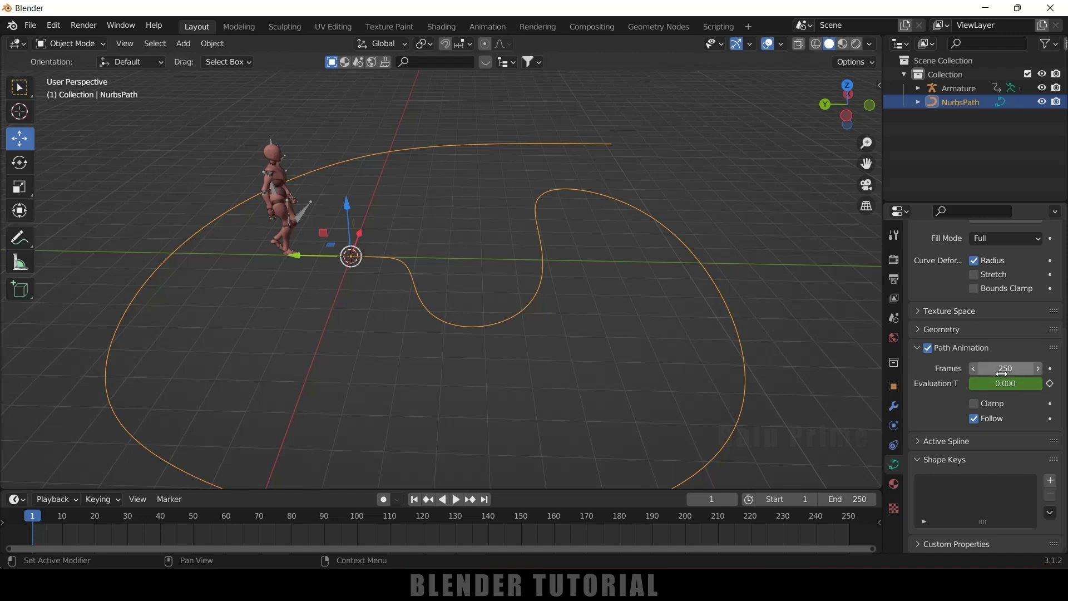
Preview the character's pace along the path and raise the curve's Path Animation Frames to 476.
left_click(456, 501)
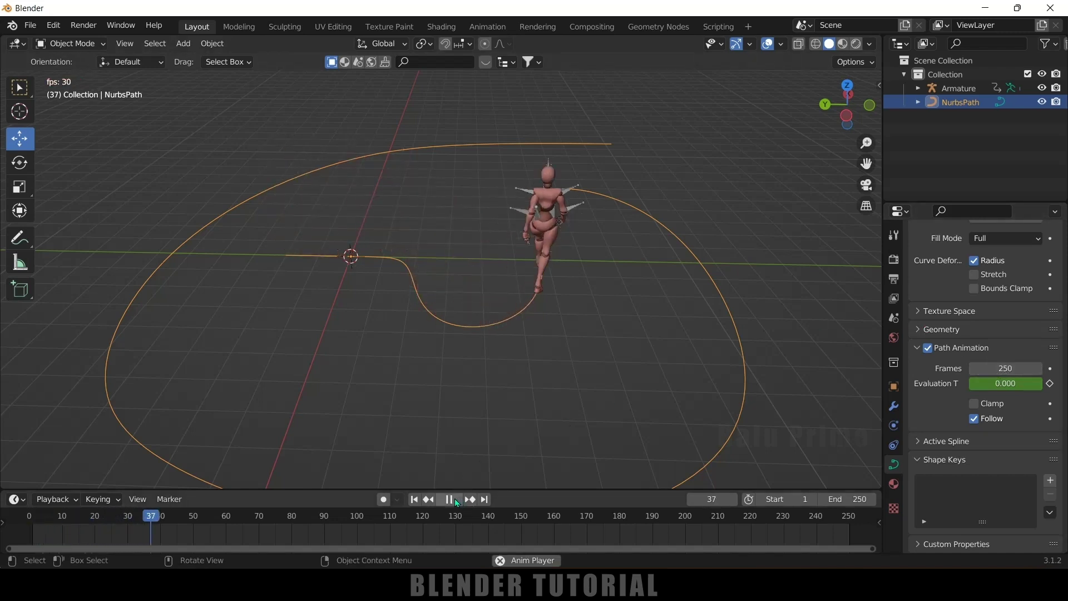
key("space")
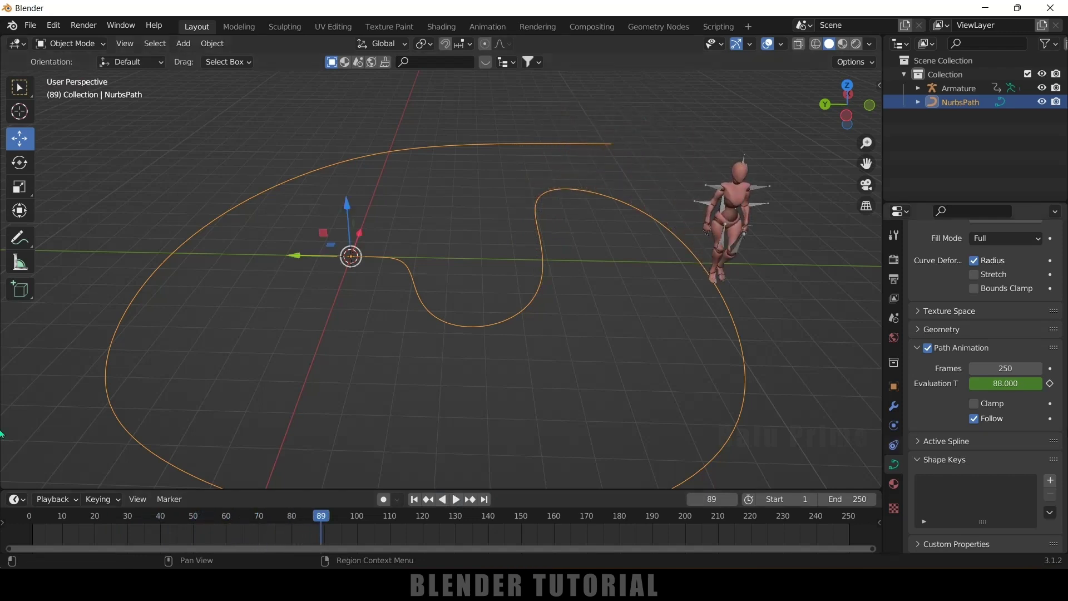
left_click_drag(1005, 361, 1048, 362)
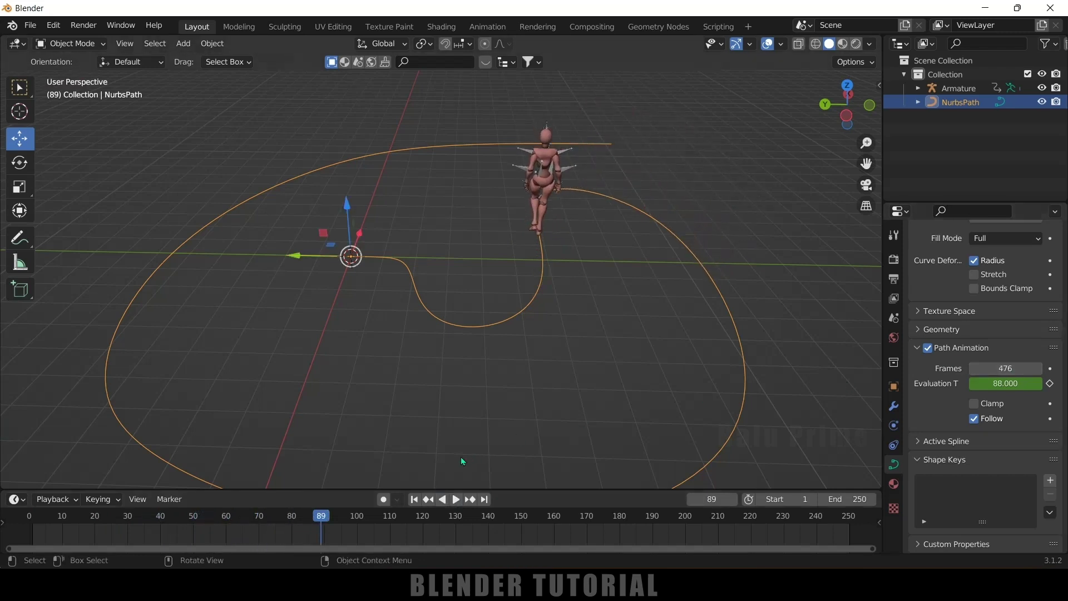
Check the pace by playback, set the curve's Path Animation Frames to 717, and play the walk from frame 1.
left_click(457, 499)
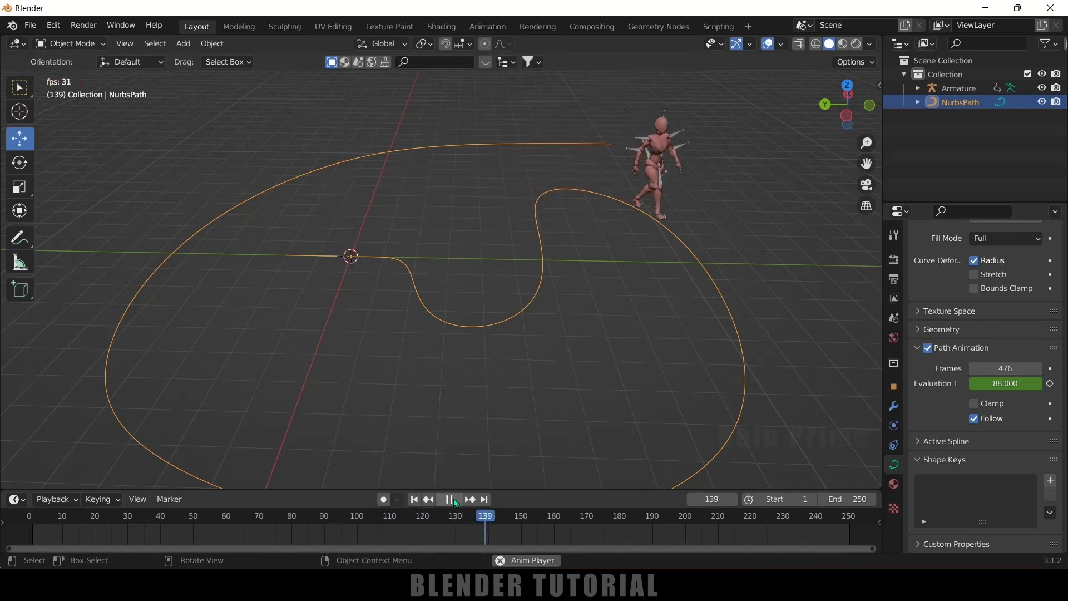
key("Escape")
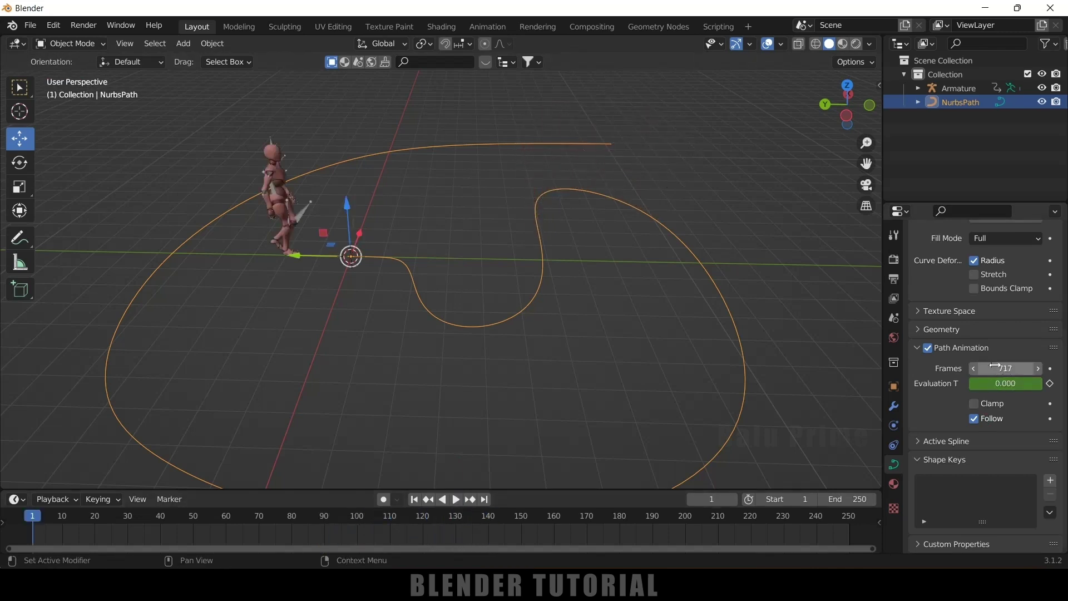
left_click(457, 505)
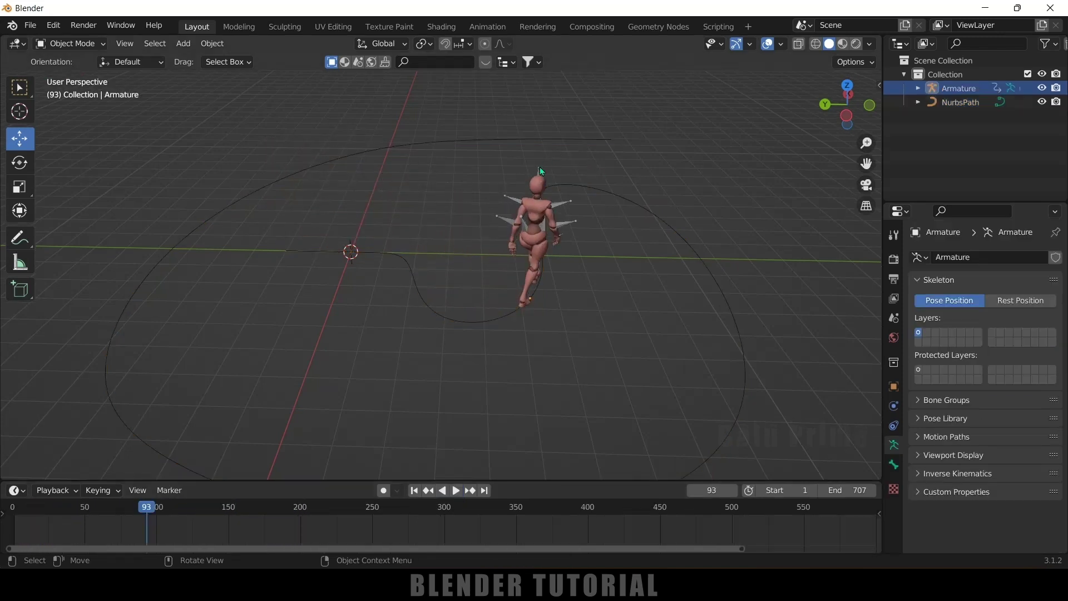
Hide the armature in the viewport and play the animation with only the character mesh showing.
left_click(540, 170)
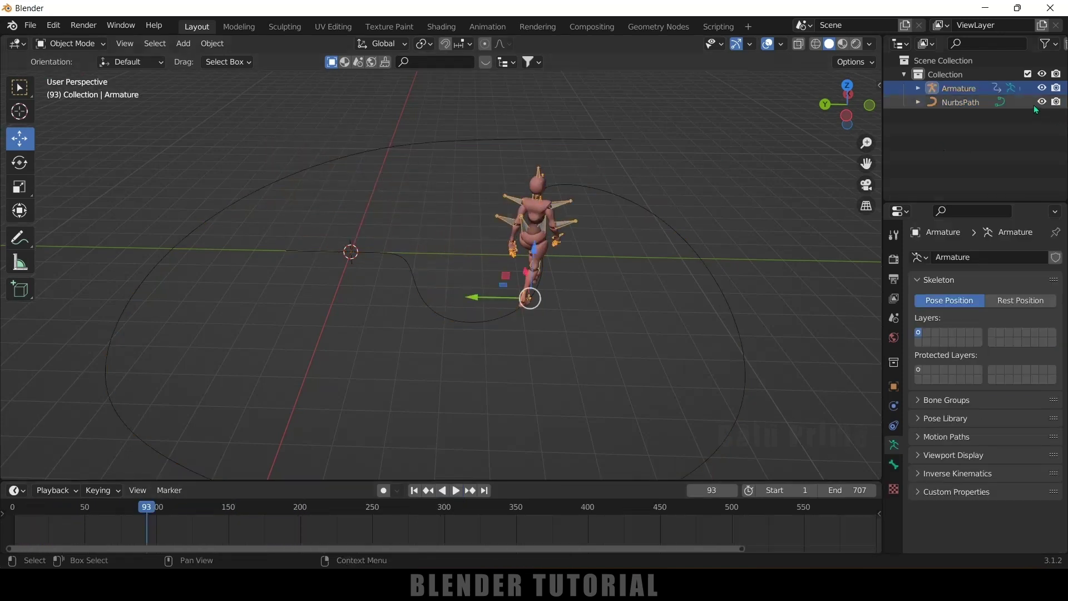
left_click(1042, 88)
key("space")
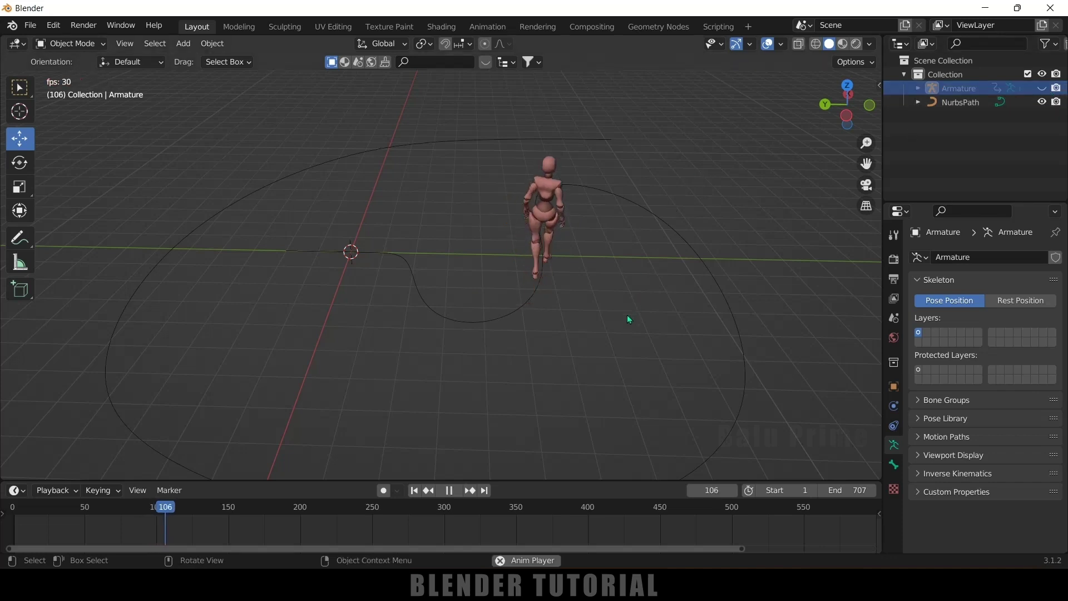